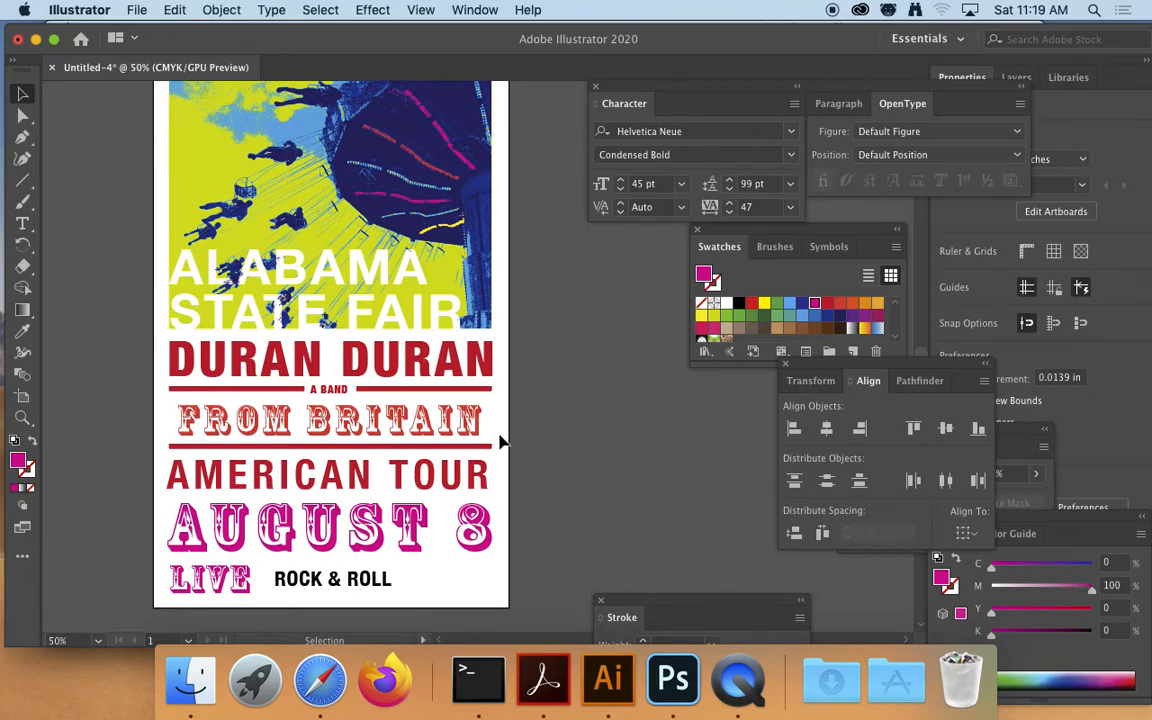
Duplicate the red line beneath FROM BRITAIN and place the copy between AMERICAN TOUR and AUGUST 8
{"action": "left_click", "coordinate": [463, 447]}
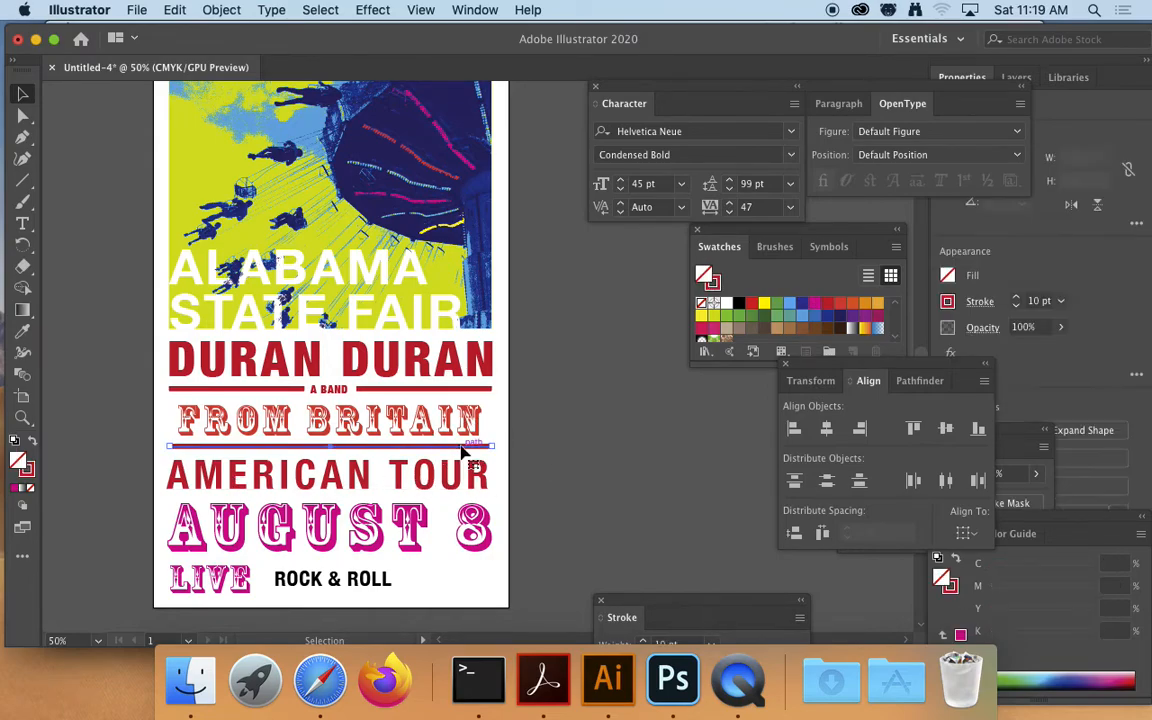
{"action": "left_click", "coordinate": [557, 453]}
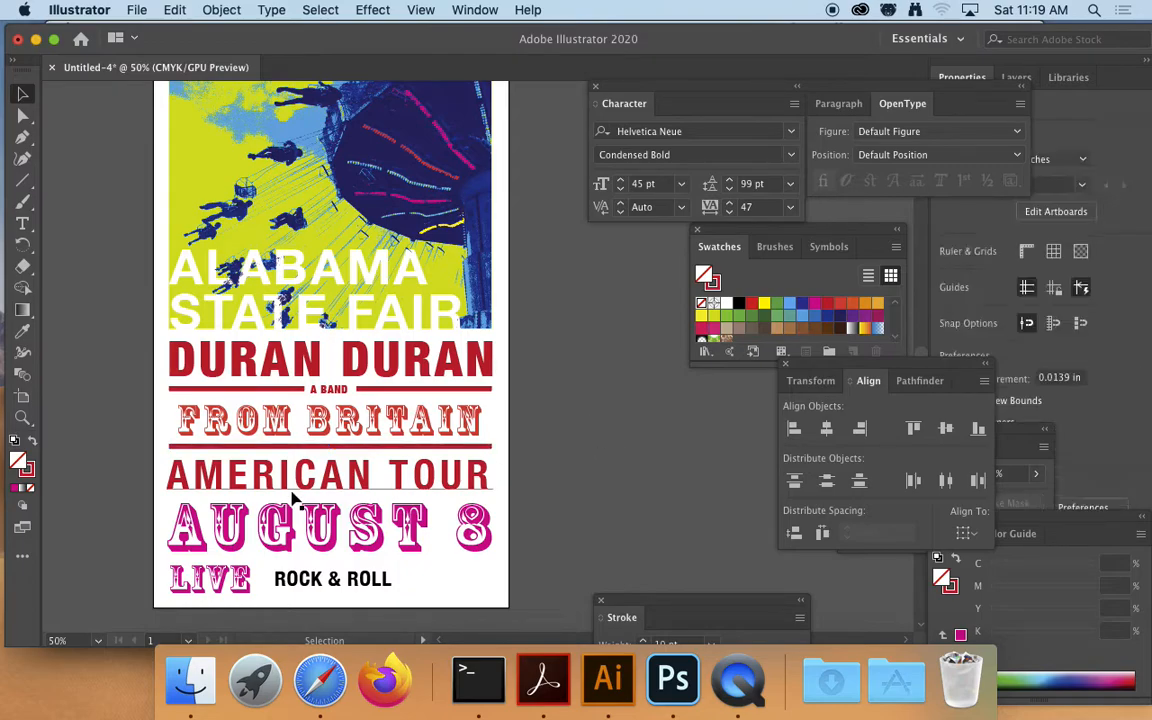
{"action": "left_click", "coordinate": [405, 448]}
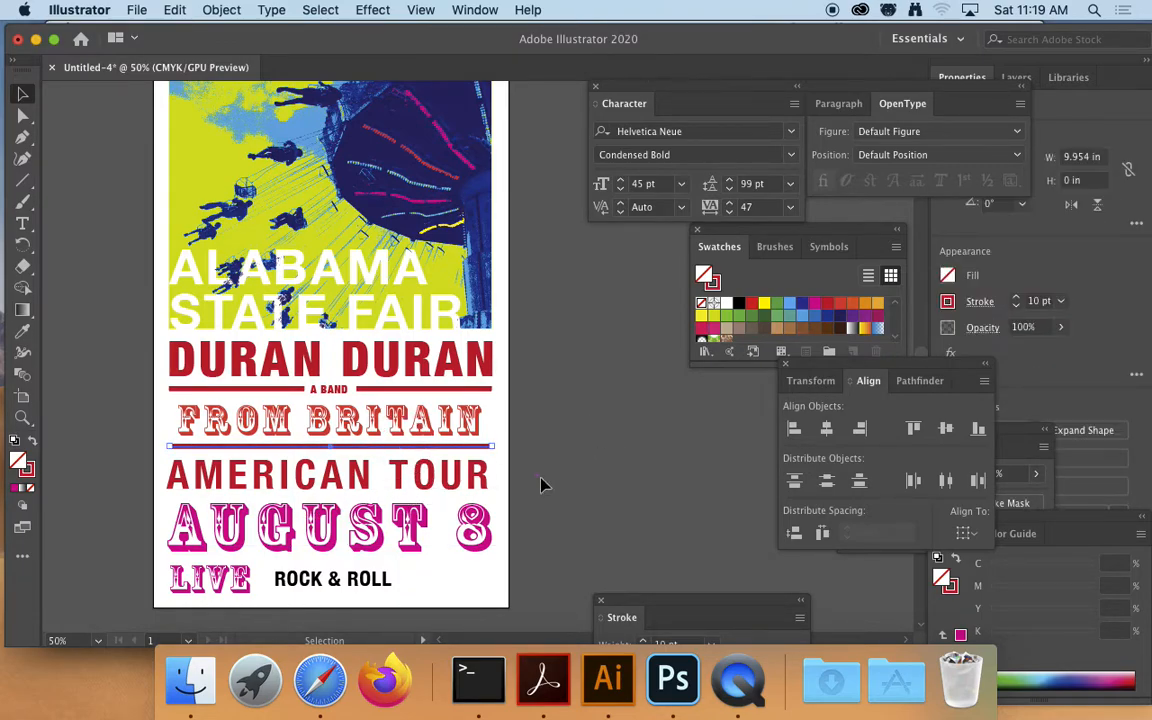
{"action": "key", "text": "v"}
{"action": "left_click_drag", "start_coordinate": [469, 455], "coordinate": [471, 500]}
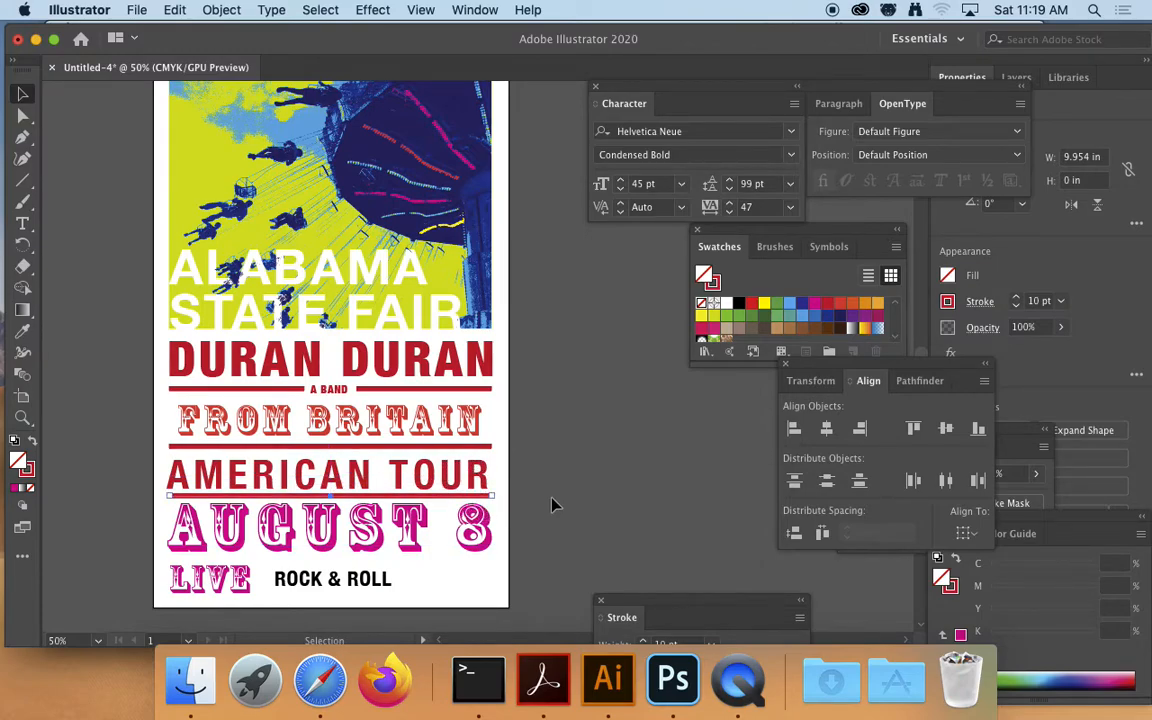
{"action": "key", "text": "Down"}
{"action": "key", "text": "Down"}
{"action": "key", "text": "Down"}
{"action": "key", "text": "Up"}
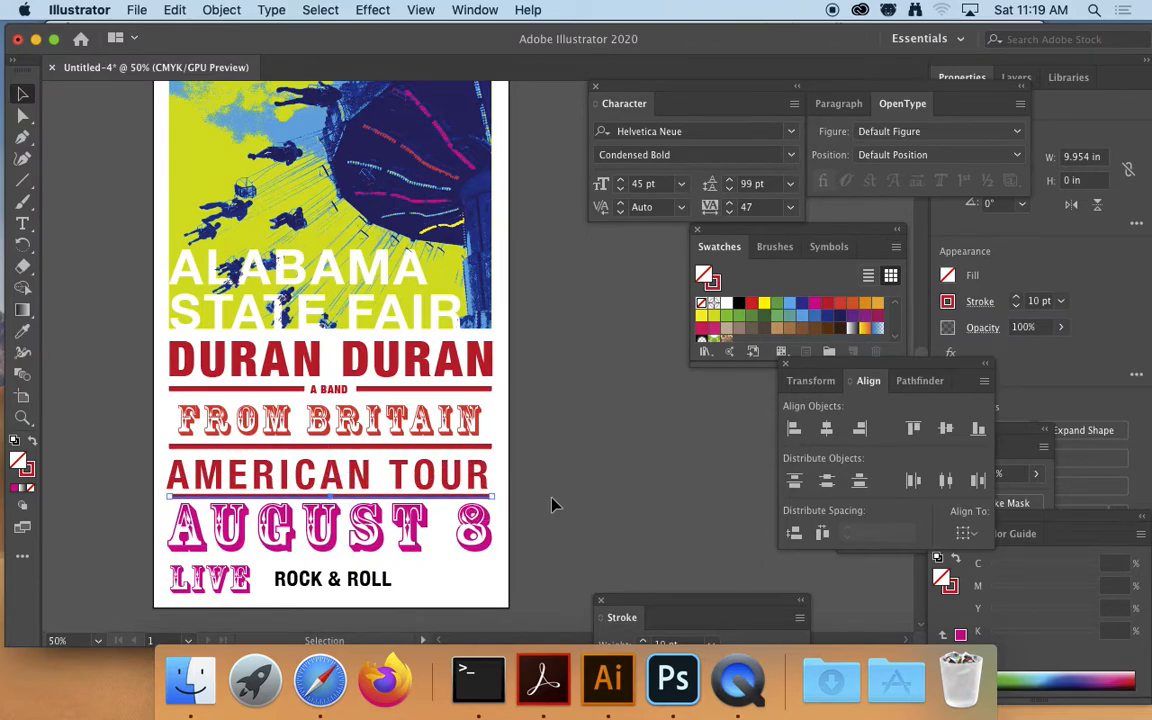
Nudge the AMERICAN TOUR text slightly upward between the two red lines
{"action": "left_click", "coordinate": [487, 475]}
{"action": "key", "text": "Up"}
{"action": "key", "text": "Up"}
{"action": "left_click", "coordinate": [590, 476]}
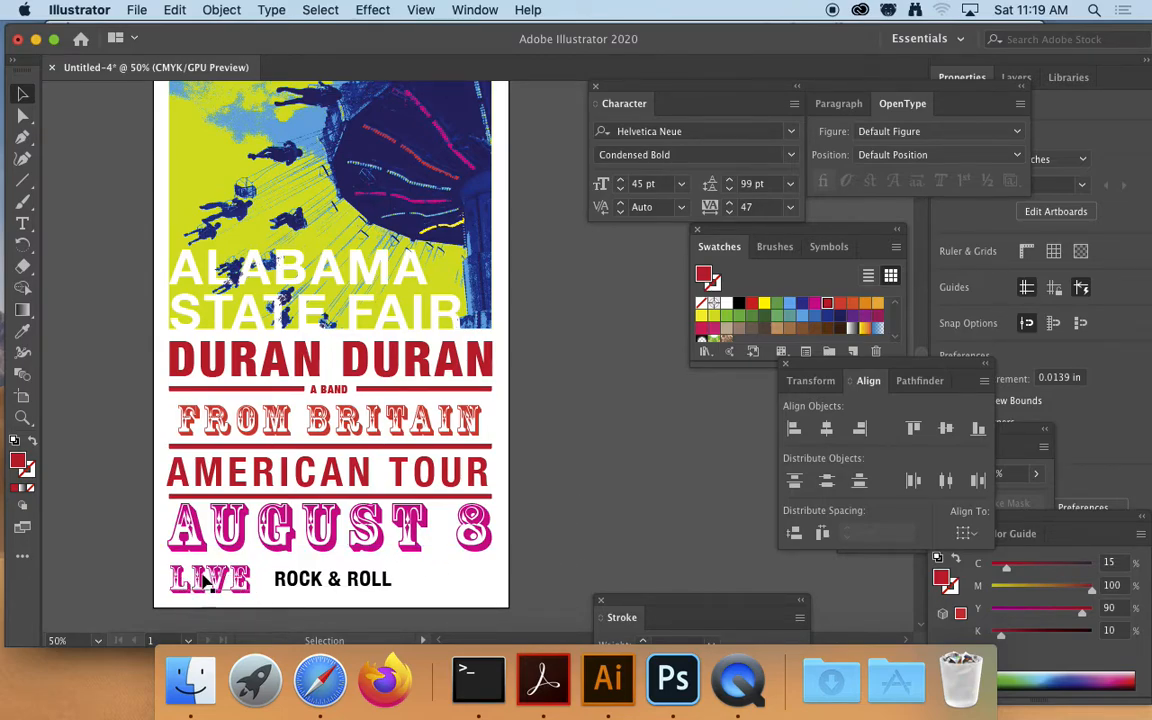
Duplicate the LIVE text to the far side of ROCK & ROLL and change the copy's wording to SHOW
{"action": "left_click", "coordinate": [240, 582]}
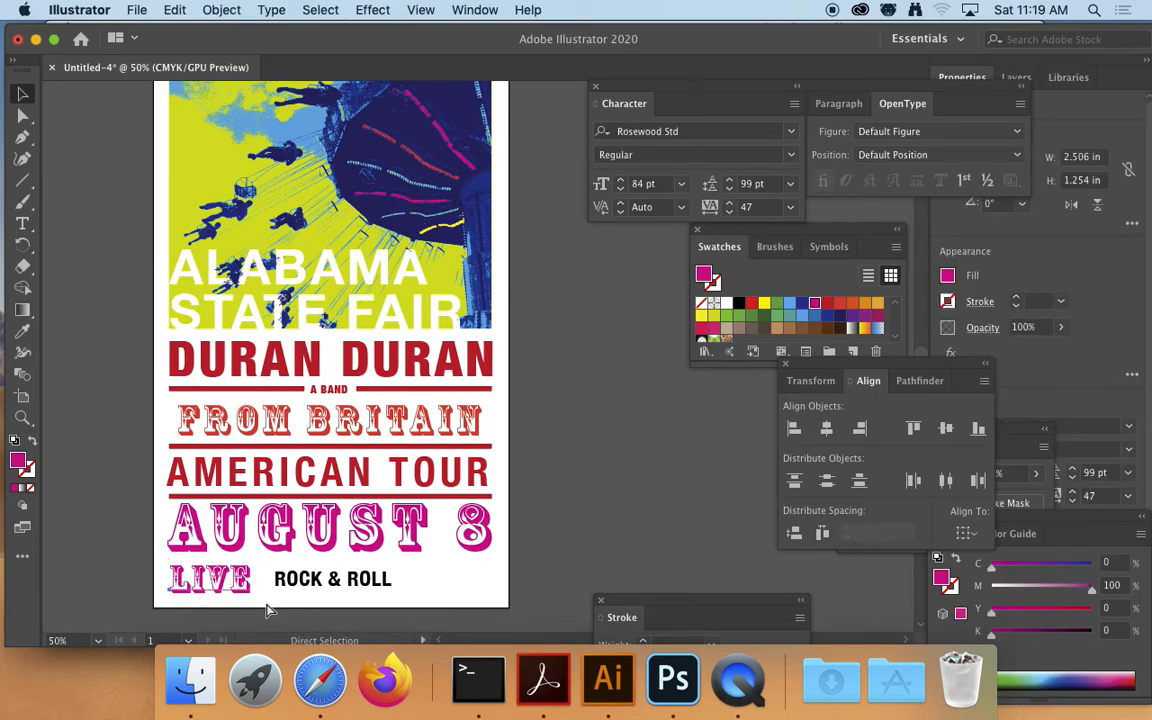
{"action": "key", "text": "a"}
{"action": "key", "text": "v"}
{"action": "left_click", "coordinate": [210, 584]}
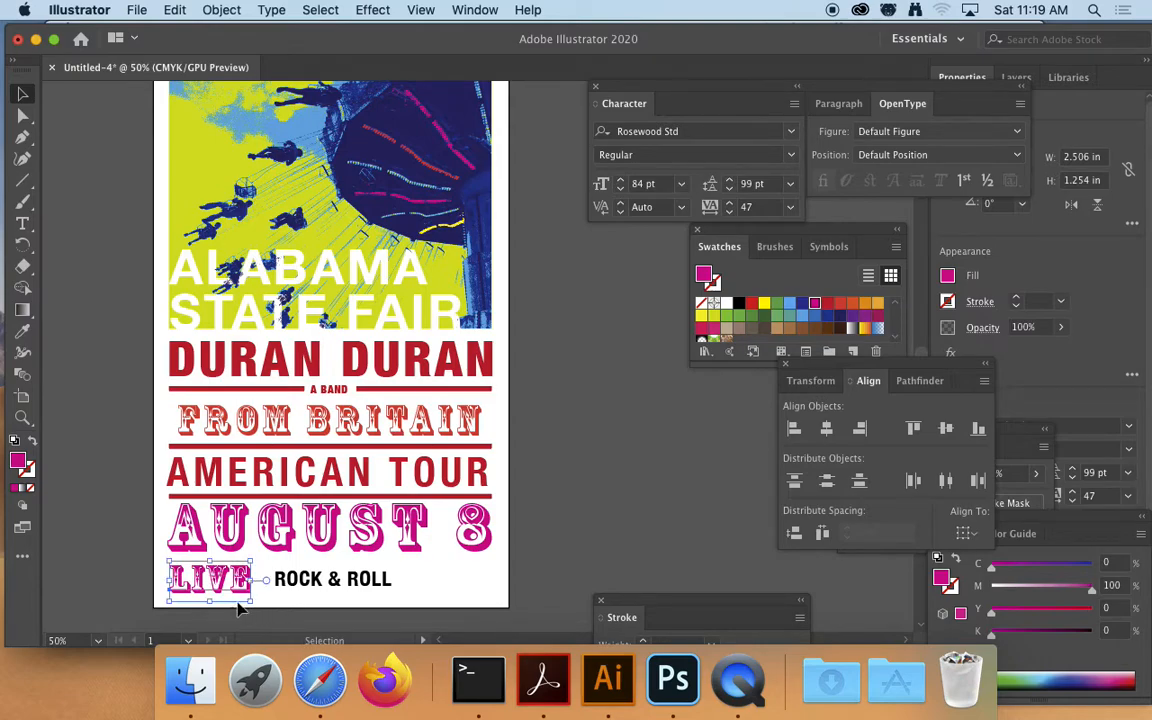
{"action": "left_click_drag", "start_coordinate": [207, 587], "coordinate": [441, 592]}
{"action": "double_click", "coordinate": [478, 580]}
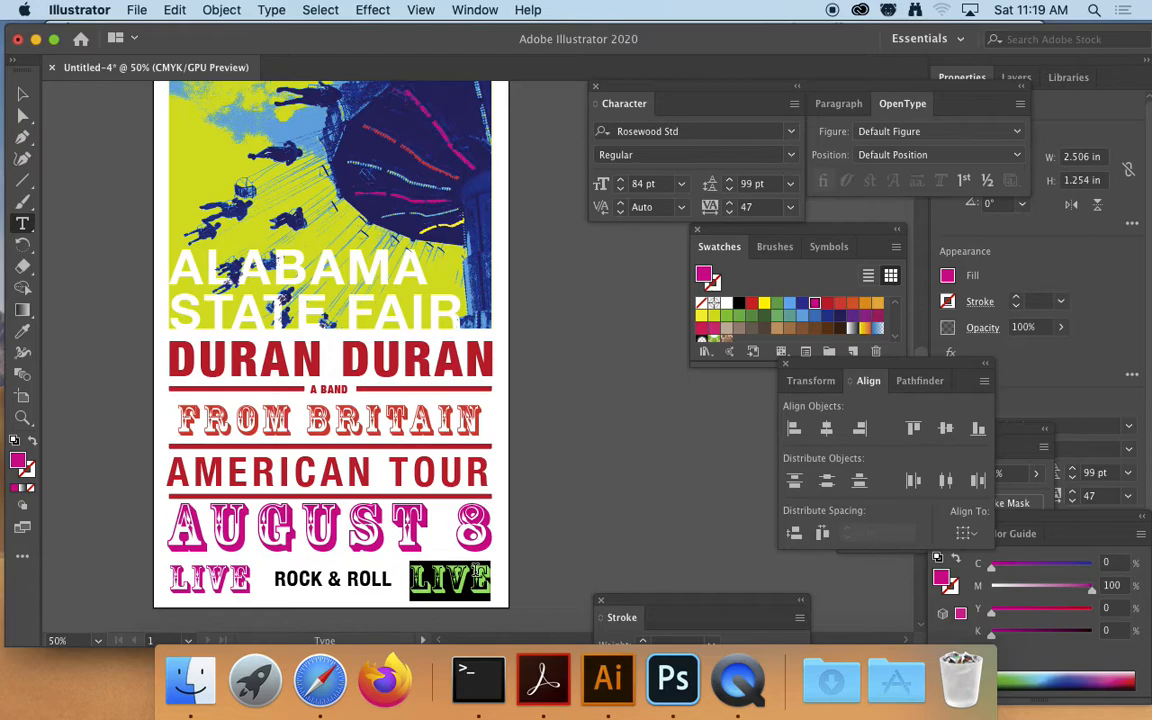
{"action": "type", "text": "SHOW"}
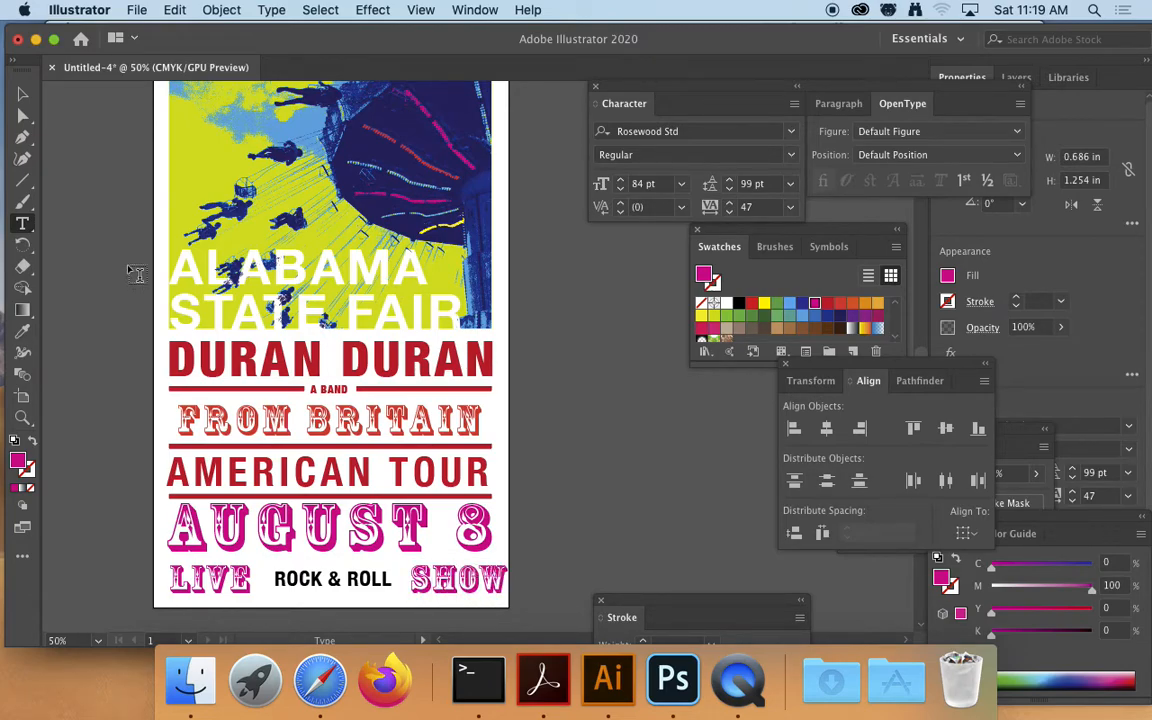
Shift the SHOW text inward so its right edge lines up with the right end of AUGUST 8
{"action": "left_click", "coordinate": [22, 94]}
{"action": "mouse_move", "coordinate": [490, 583]}
{"action": "left_mouse_down"}
{"action": "mouse_move", "coordinate": [488, 572]}
{"action": "mouse_move", "coordinate": [475, 578]}
{"action": "left_mouse_up"}
{"action": "left_click", "coordinate": [516, 571]}
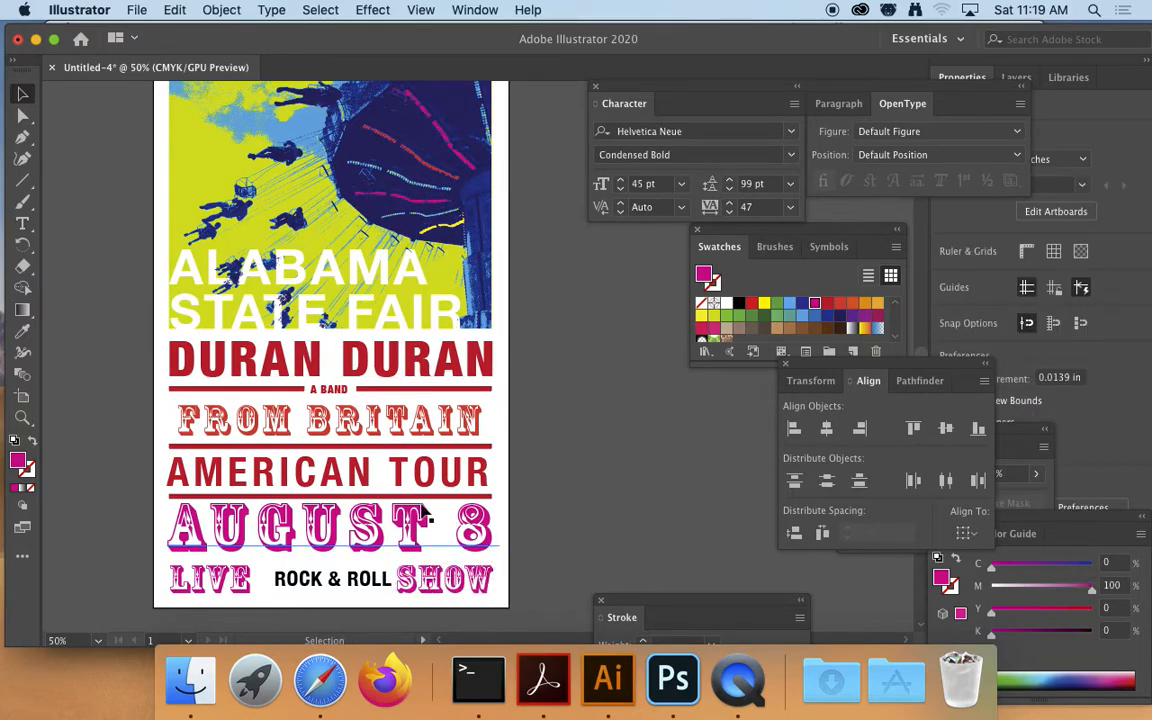
Center the ROCK & ROLL text in the gap between LIVE and SHOW
{"action": "left_click_drag", "start_coordinate": [370, 586], "coordinate": [357, 586]}
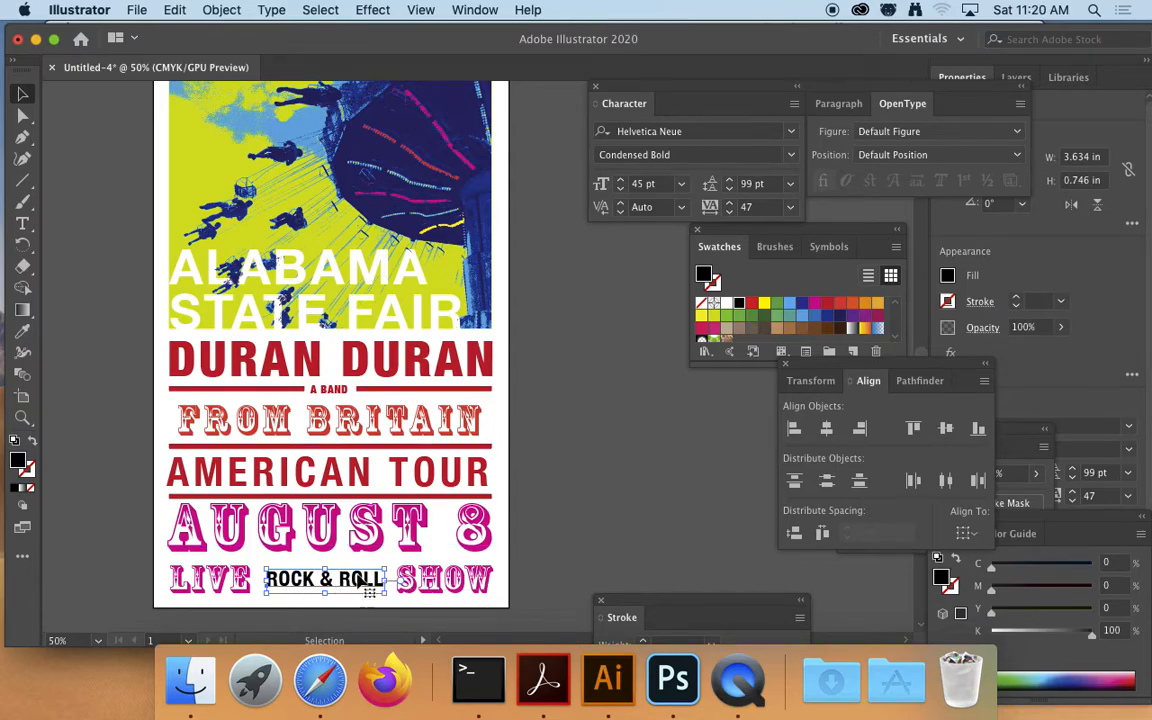
{"action": "left_click", "coordinate": [540, 539]}
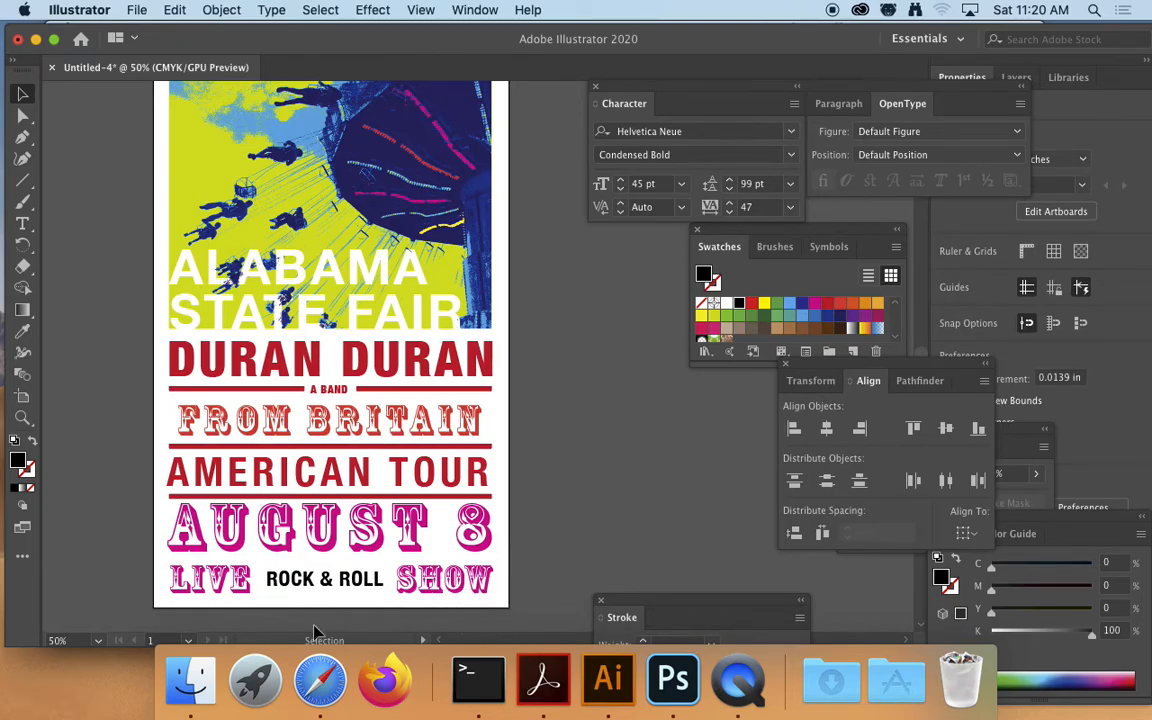
{"action": "left_click", "coordinate": [350, 590]}
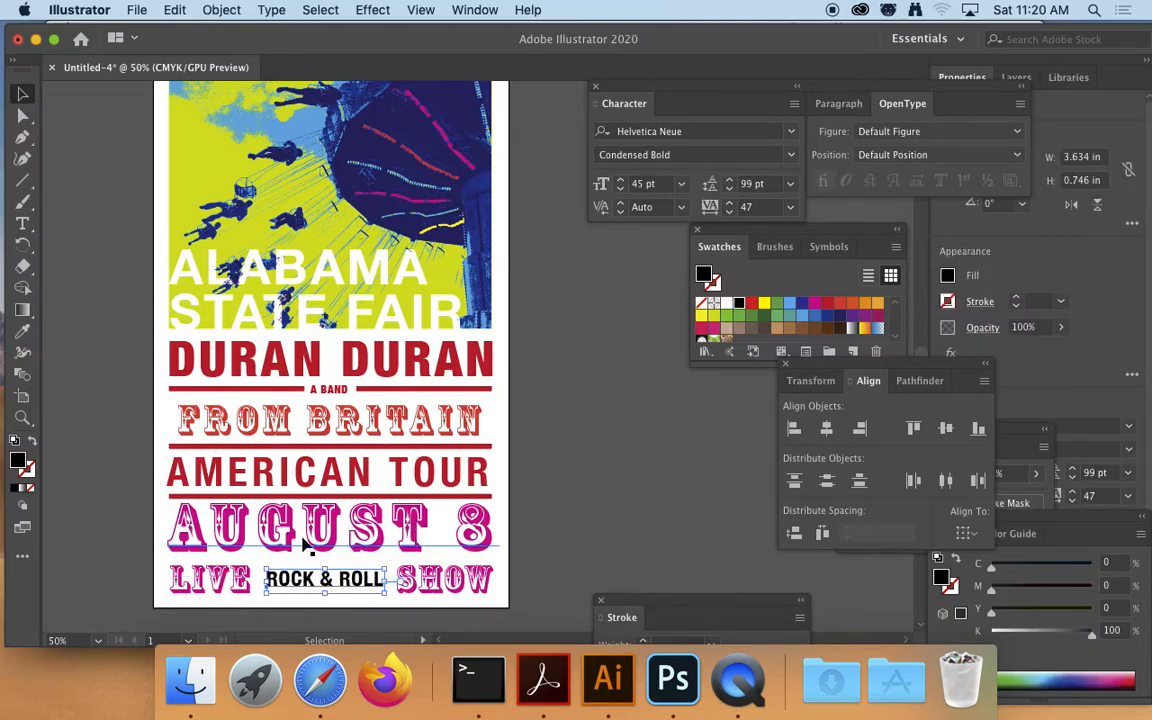
{"action": "left_click", "coordinate": [515, 440]}
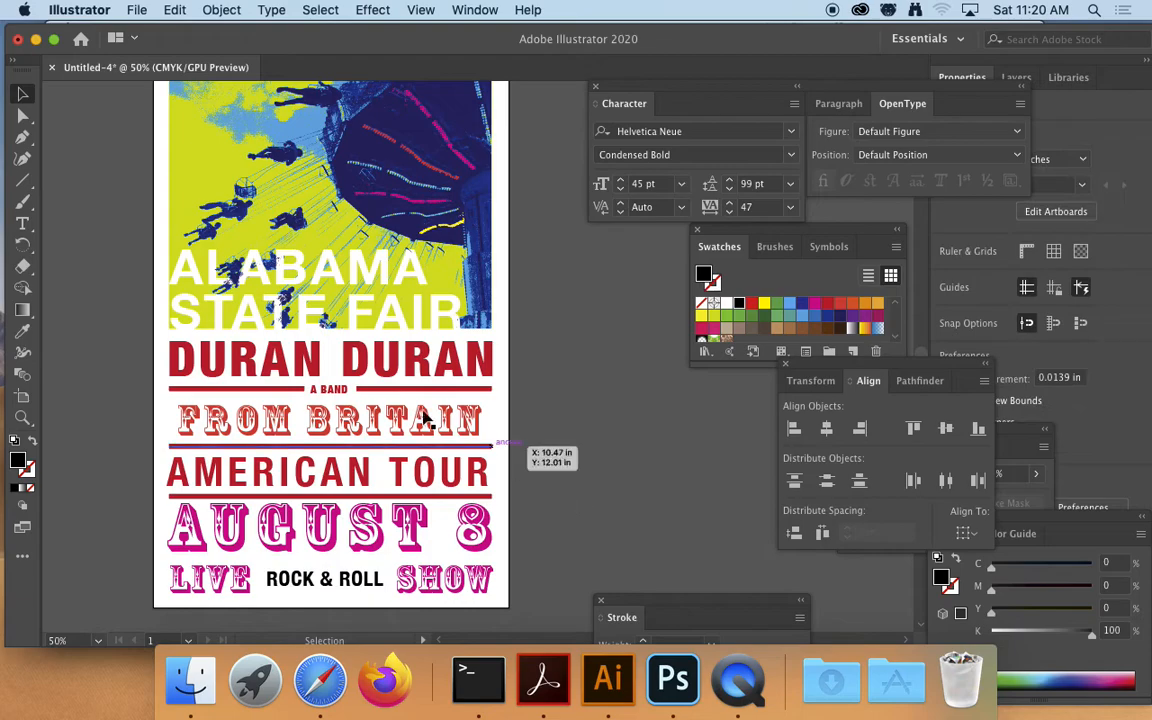
Draw a horizontal line about 3.58 in long just above ROCK & ROLL, matching the text's width
{"action": "left_click", "coordinate": [22, 180]}
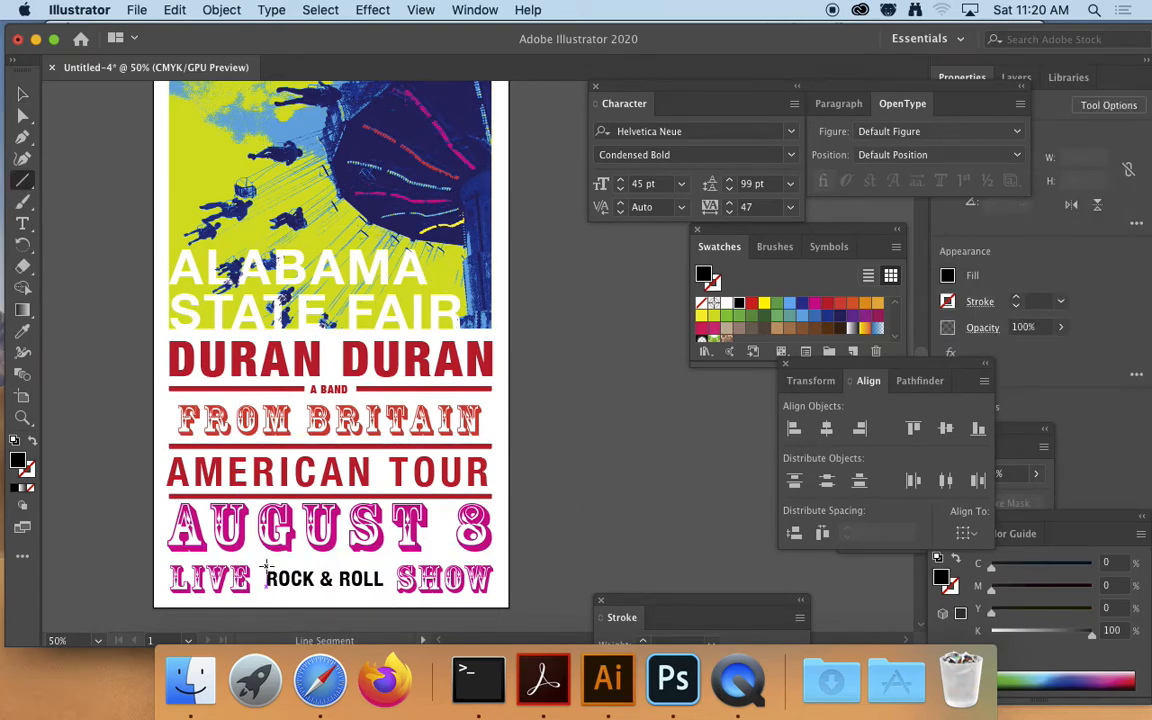
{"action": "left_click_drag", "start_coordinate": [267, 566], "coordinate": [384, 566]}
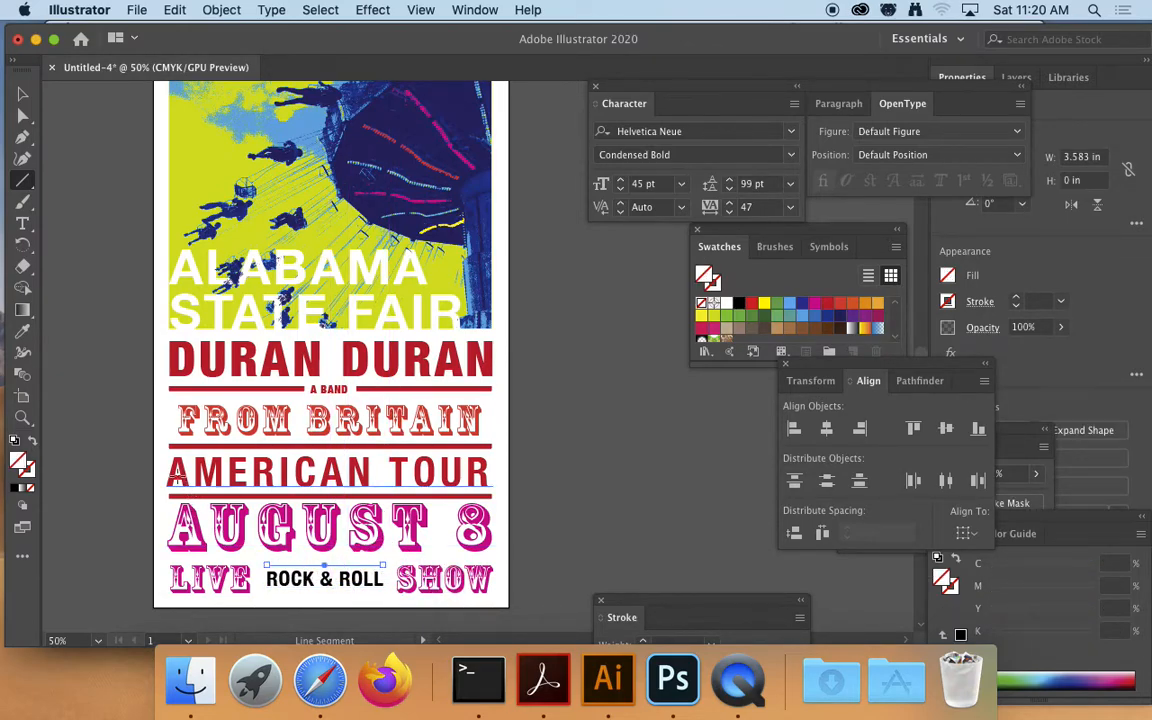
{"action": "left_click", "coordinate": [30, 184]}
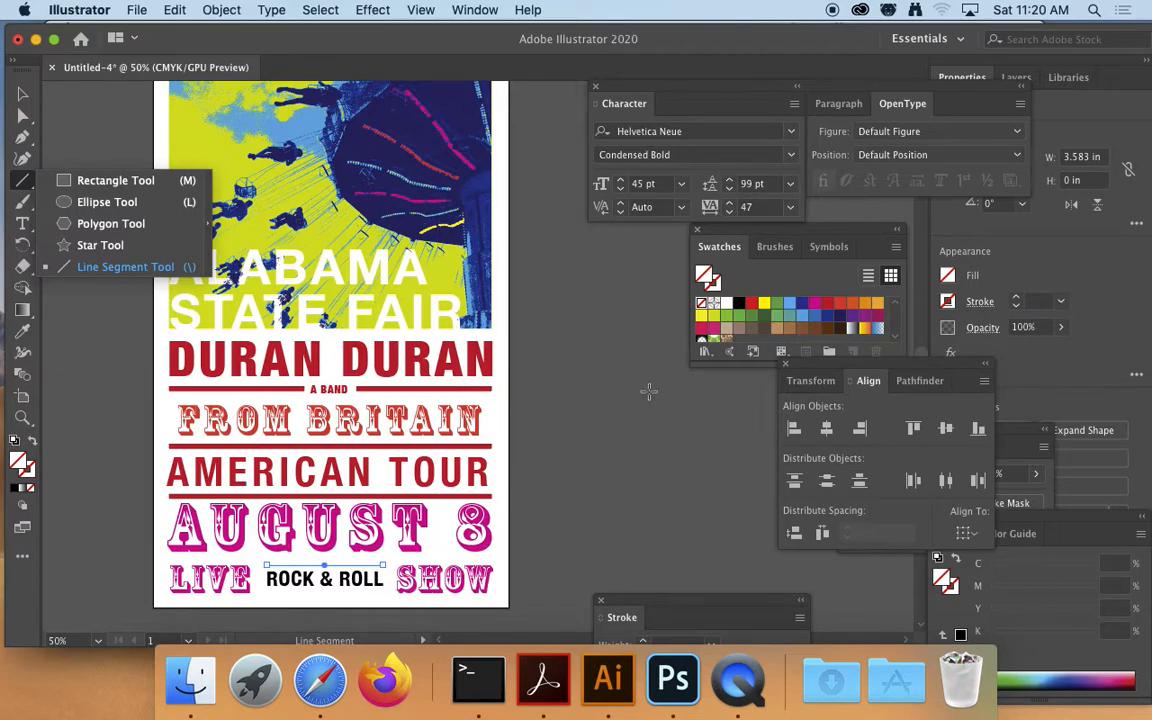
Give the line above ROCK & ROLL a 5 pt stroke weight
{"action": "mouse_move", "coordinate": [689, 603]}
{"action": "left_mouse_down"}
{"action": "mouse_move", "coordinate": [638, 406]}
{"action": "mouse_move", "coordinate": [636, 322]}
{"action": "left_mouse_up"}
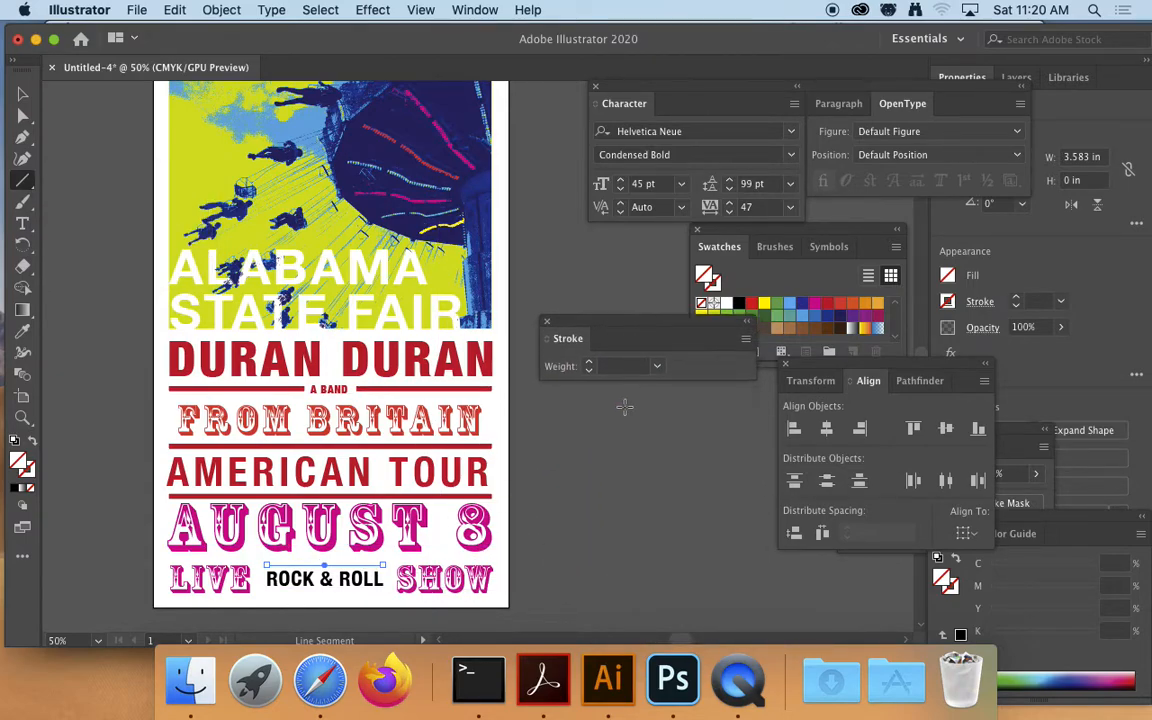
{"action": "left_click", "coordinate": [589, 366]}
{"action": "left_click", "coordinate": [589, 366]}
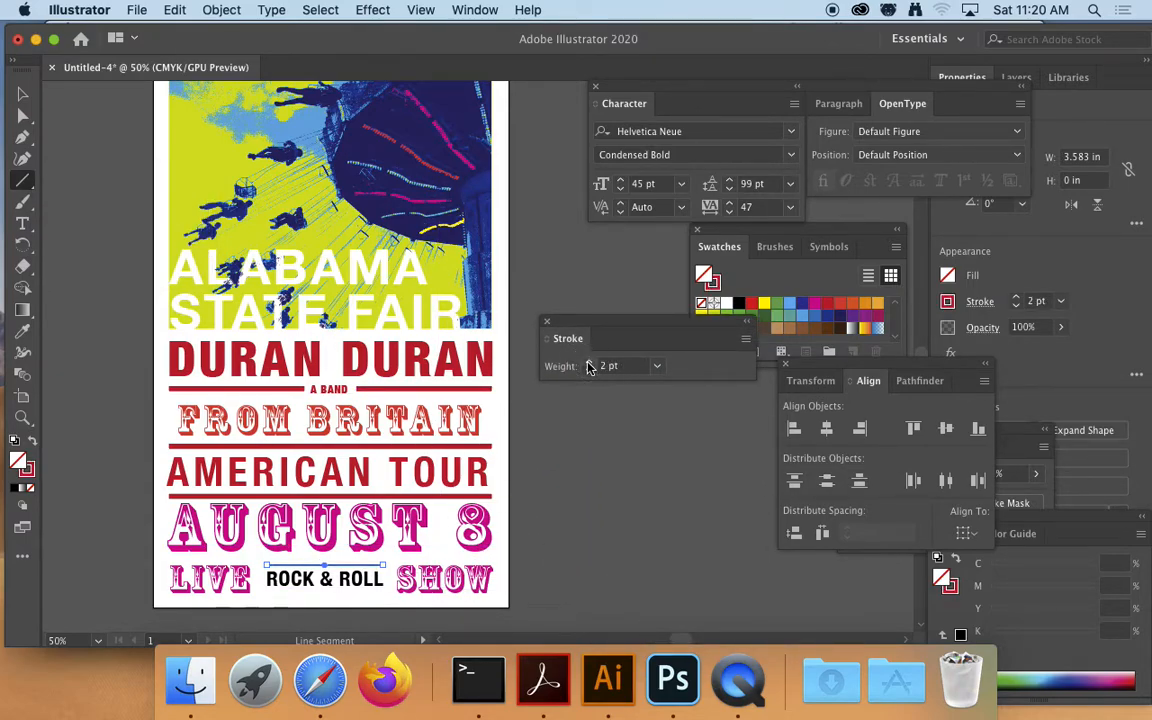
{"action": "left_click", "coordinate": [589, 363]}
{"action": "left_click", "coordinate": [589, 363]}
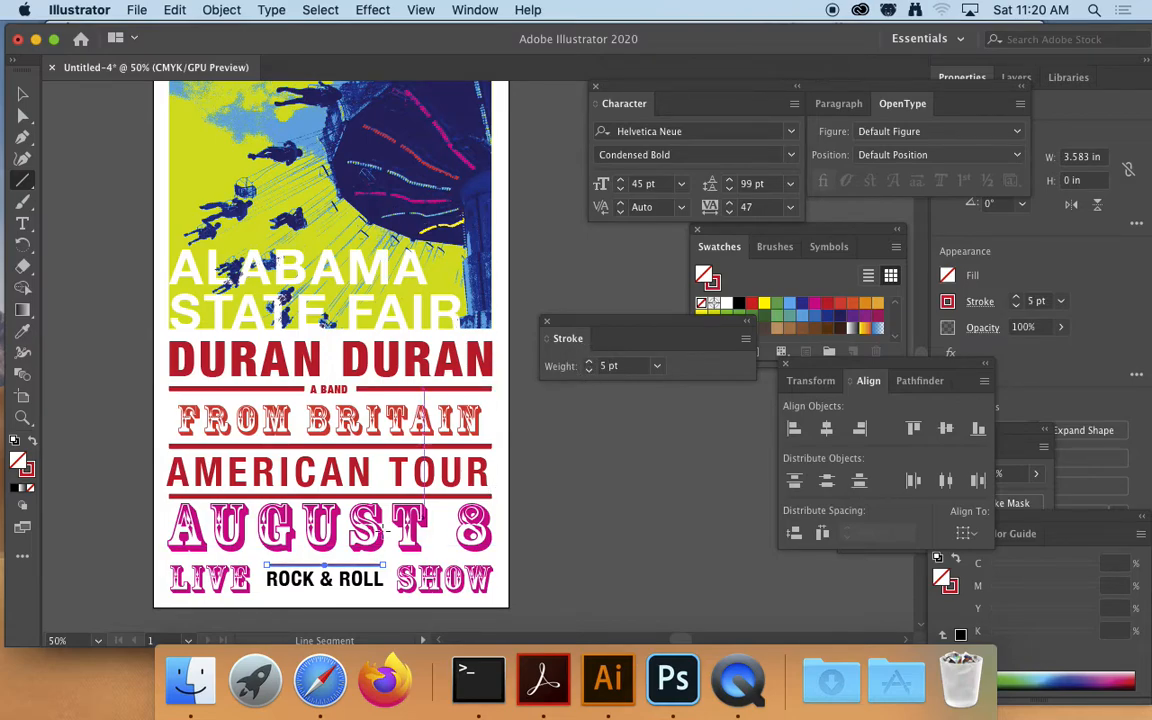
{"action": "left_click", "coordinate": [22, 94]}
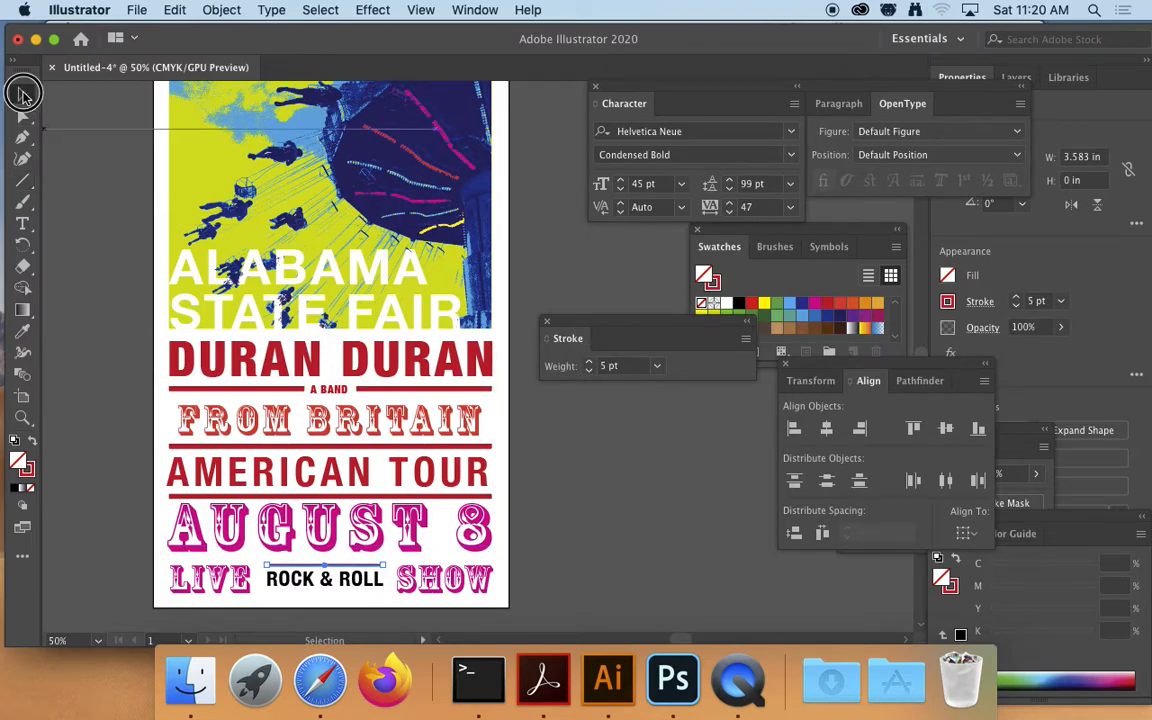
{"action": "left_click", "coordinate": [66, 114]}
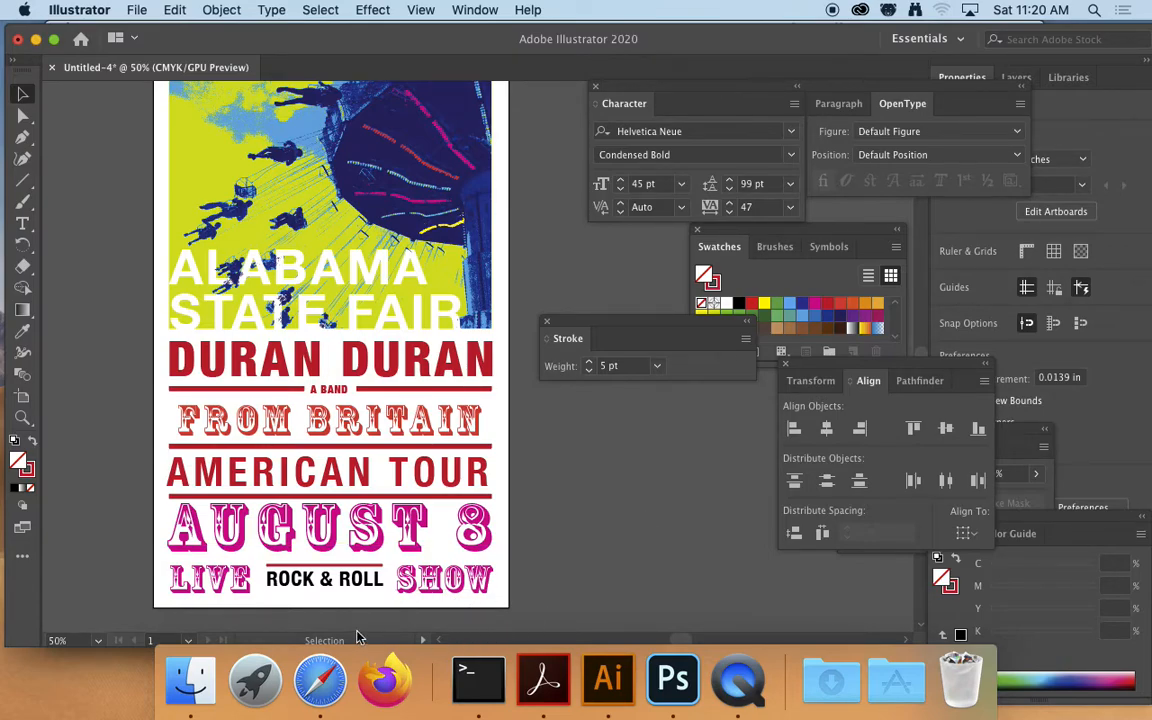
Duplicate the 5 pt red line and place the copy directly beneath ROCK & ROLL
{"action": "key", "text": "a"}
{"action": "left_click", "coordinate": [338, 563]}
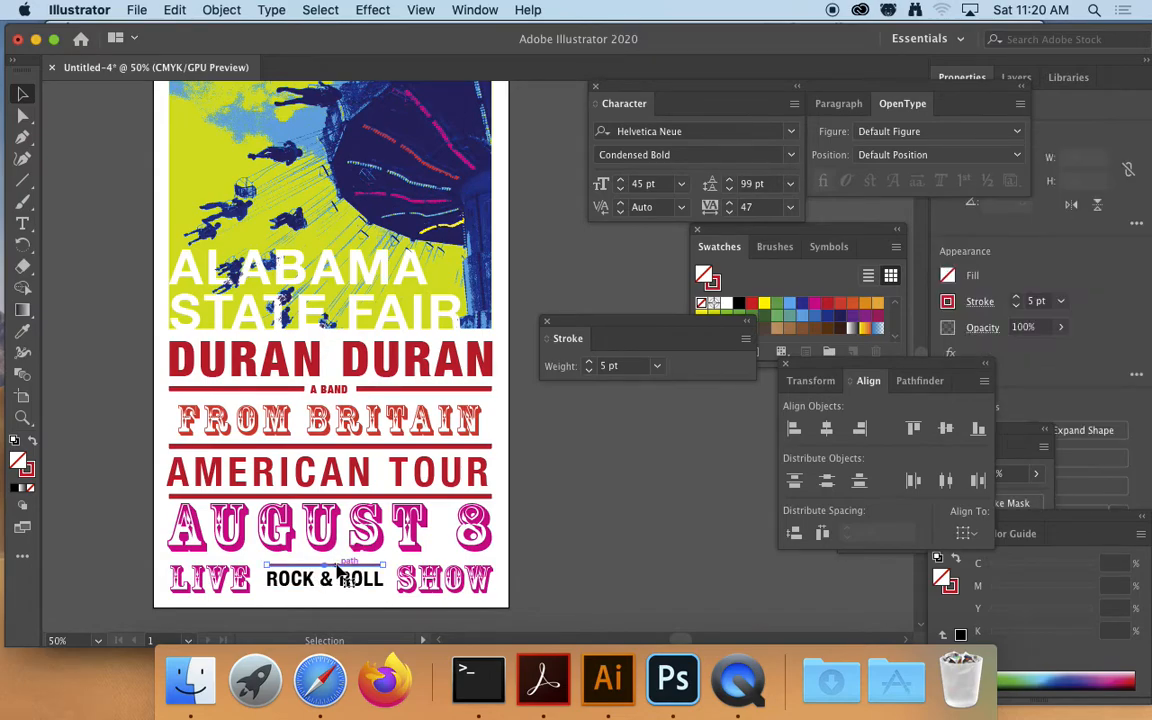
{"action": "key", "text": "v"}
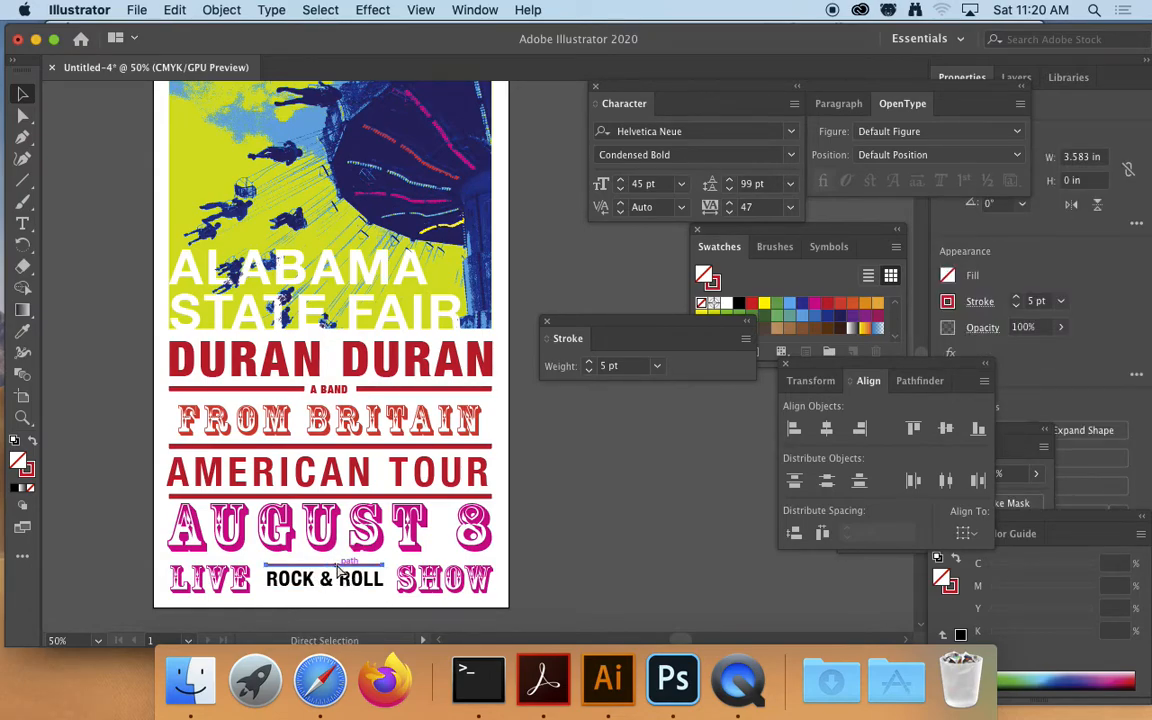
{"action": "left_click", "coordinate": [362, 564]}
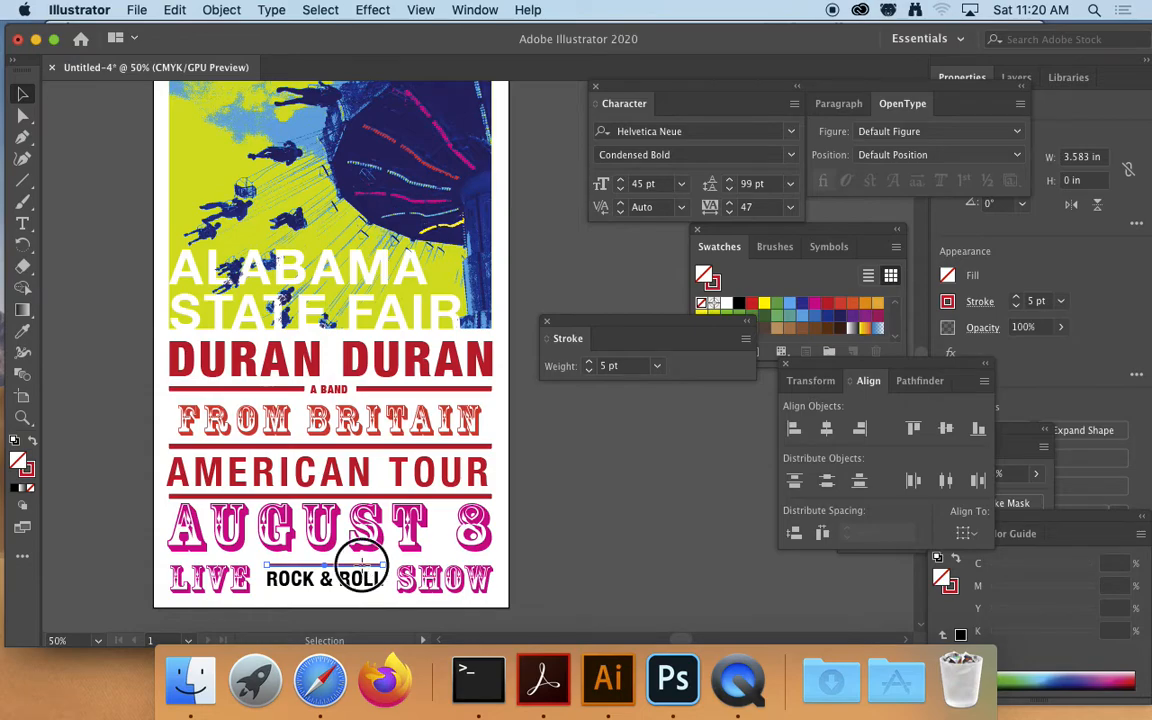
{"action": "left_click_drag", "start_coordinate": [362, 564], "coordinate": [358, 594]}
{"action": "left_click", "coordinate": [589, 588]}
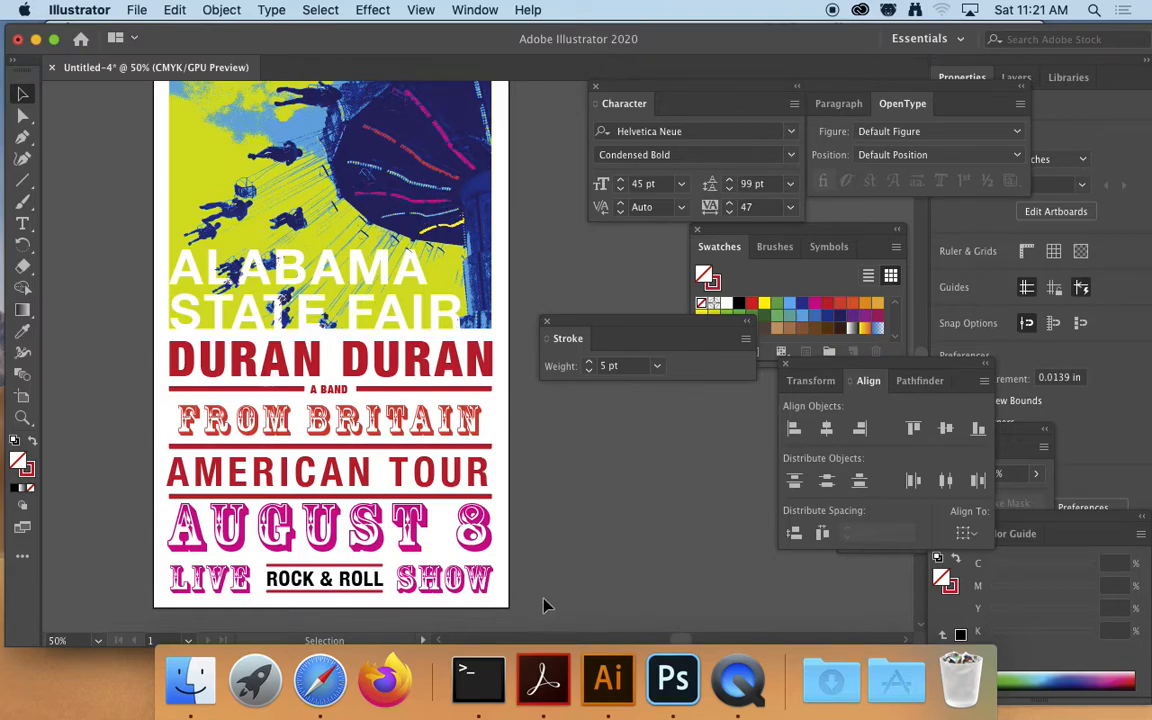
Recolor the LIVE and SHOW texts with the orange-red swatch (C 0, M 80, Y 95, K 0)
{"action": "left_click", "coordinate": [450, 582]}
{"action": "left_click", "coordinate": [235, 585]}
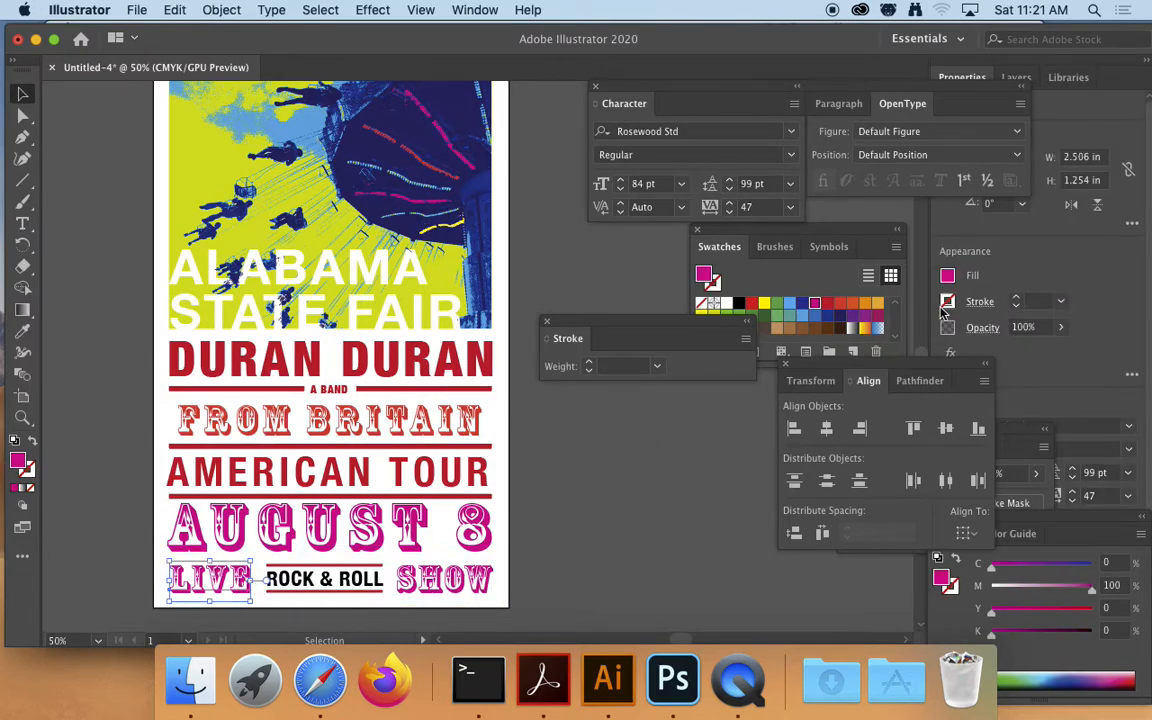
{"action": "left_click", "coordinate": [852, 304]}
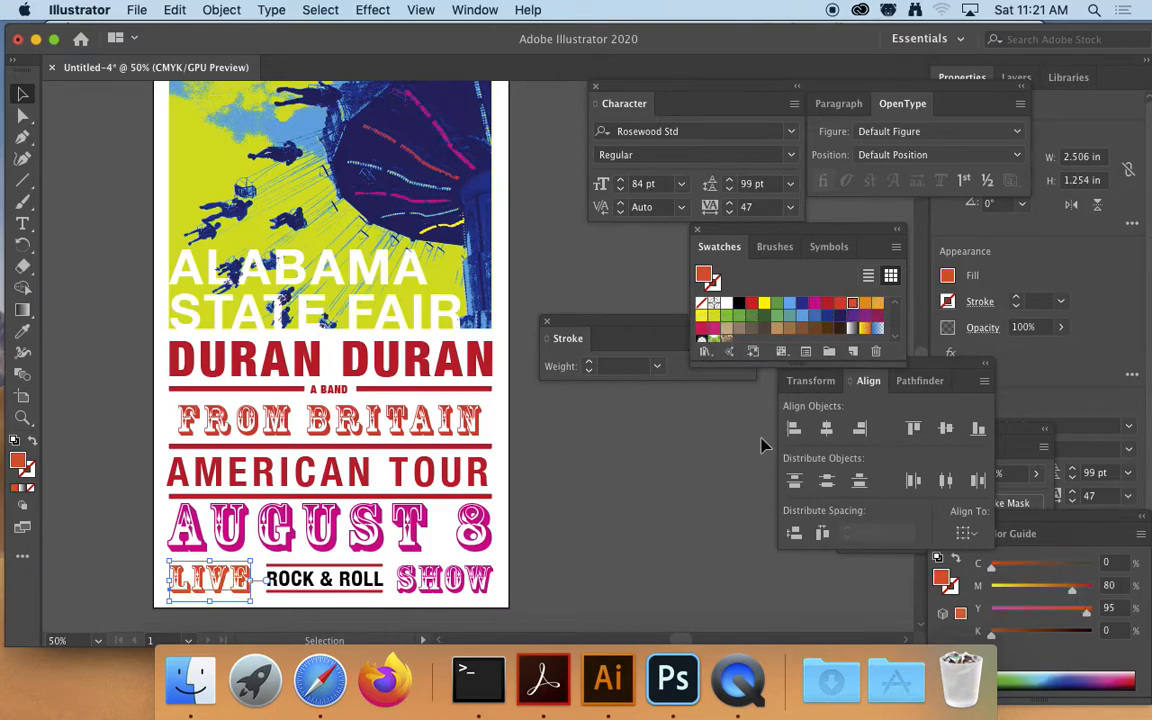
{"action": "left_click", "coordinate": [482, 586]}
{"action": "left_click", "coordinate": [852, 304]}
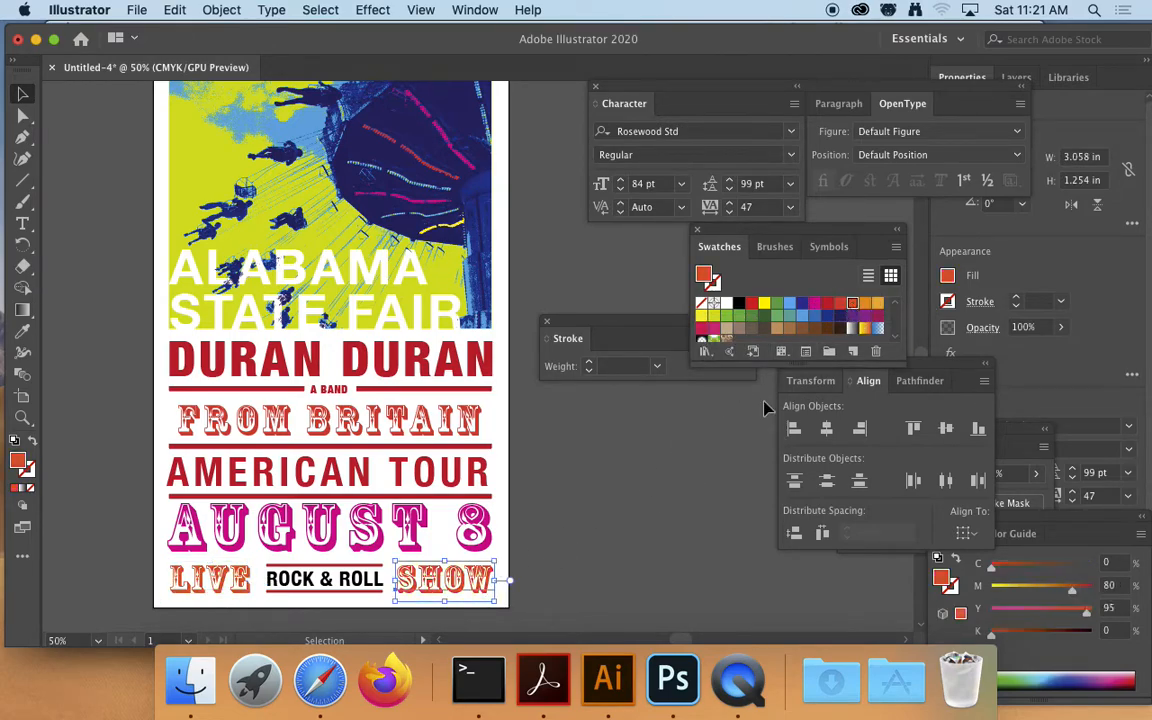
{"action": "left_click", "coordinate": [599, 500]}
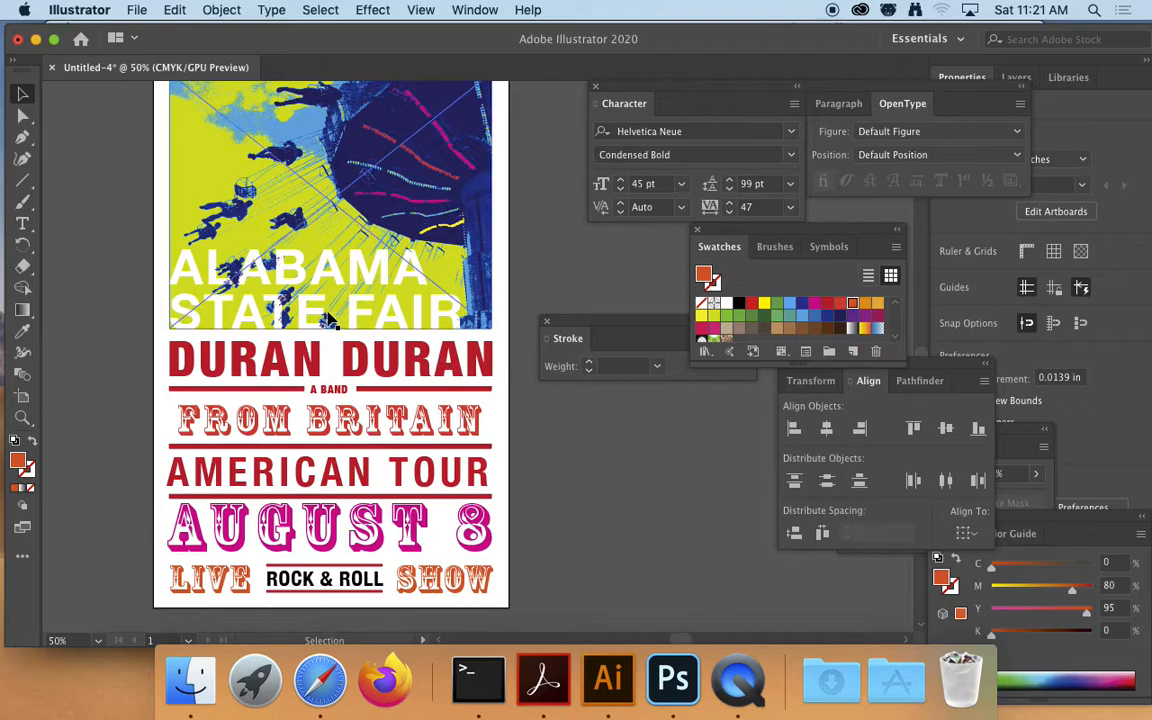
Duplicate the dark blue image layer of the fair ride photo onto the empty canvas to the right of the poster
{"action": "key", "text": "a"}
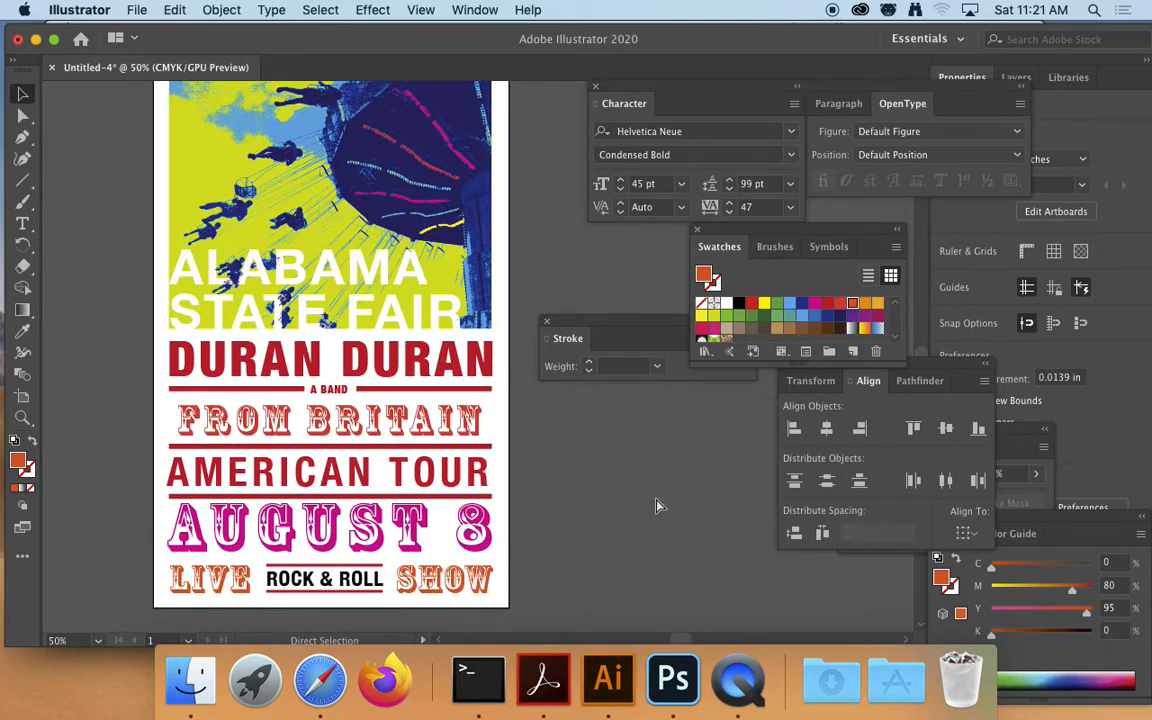
{"action": "key", "text": "super+0"}
{"action": "key", "text": "super+minus"}
{"action": "left_click_drag", "start_coordinate": [600, 501], "coordinate": [385, 466]}
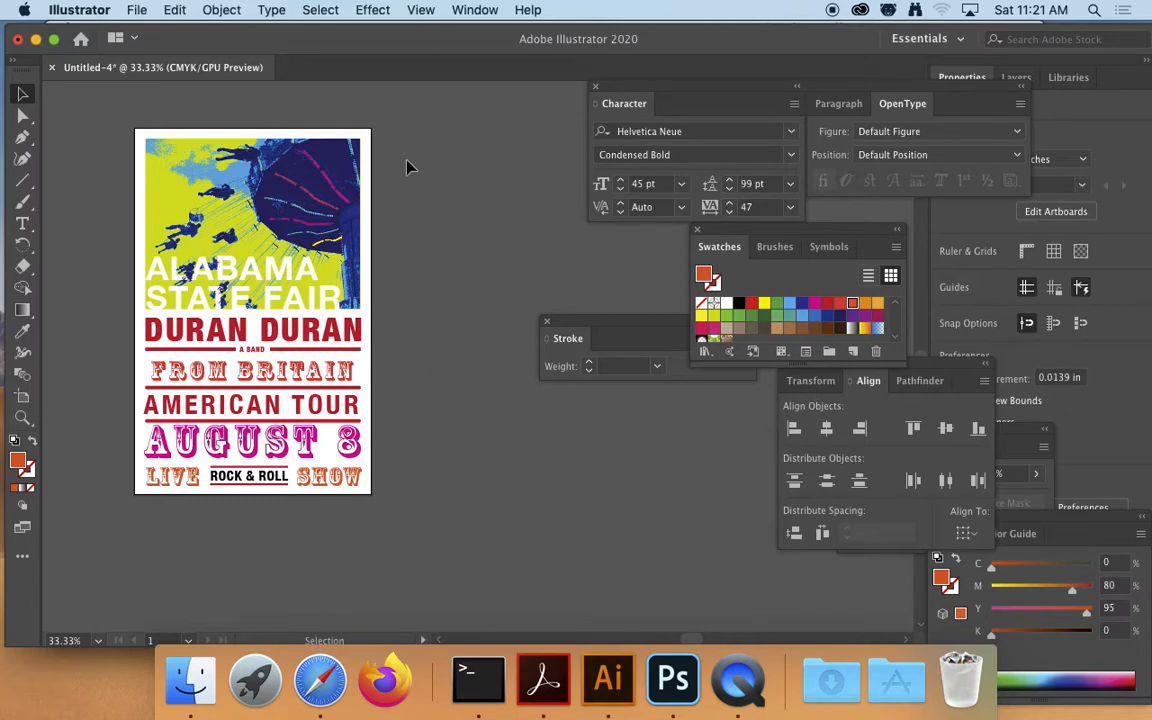
{"action": "left_click", "coordinate": [295, 170]}
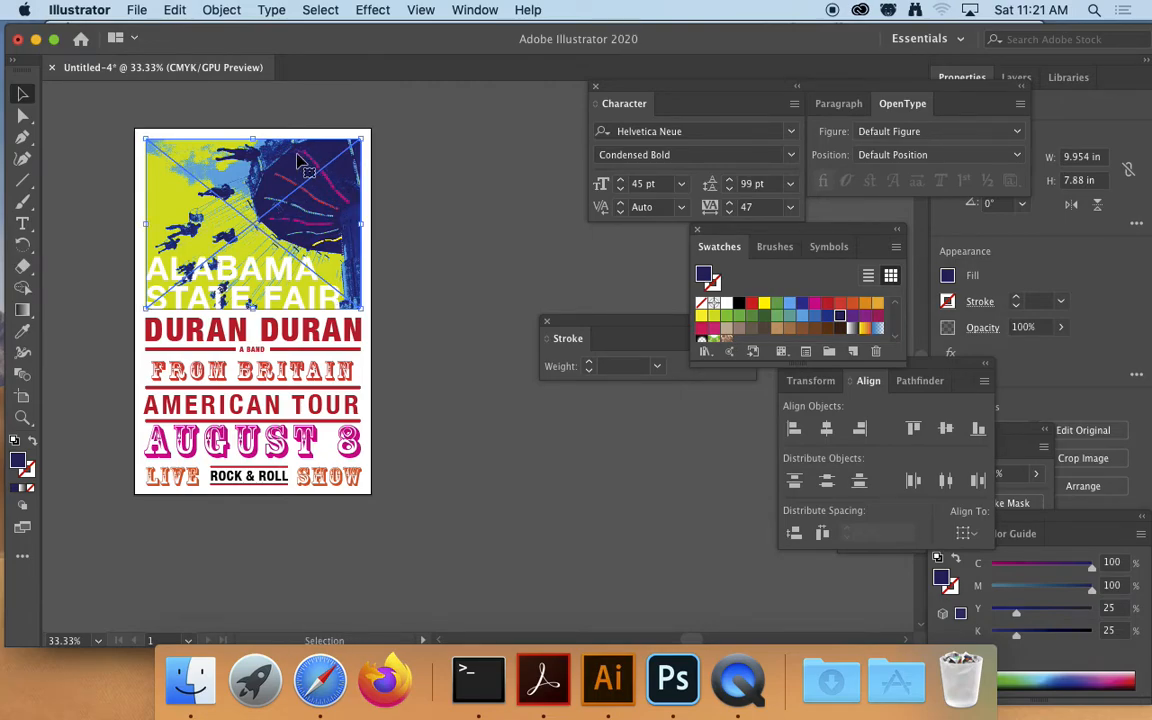
{"action": "key", "text": "a"}
{"action": "left_click_drag", "start_coordinate": [268, 160], "coordinate": [591, 455]}
{"action": "key", "text": "v"}
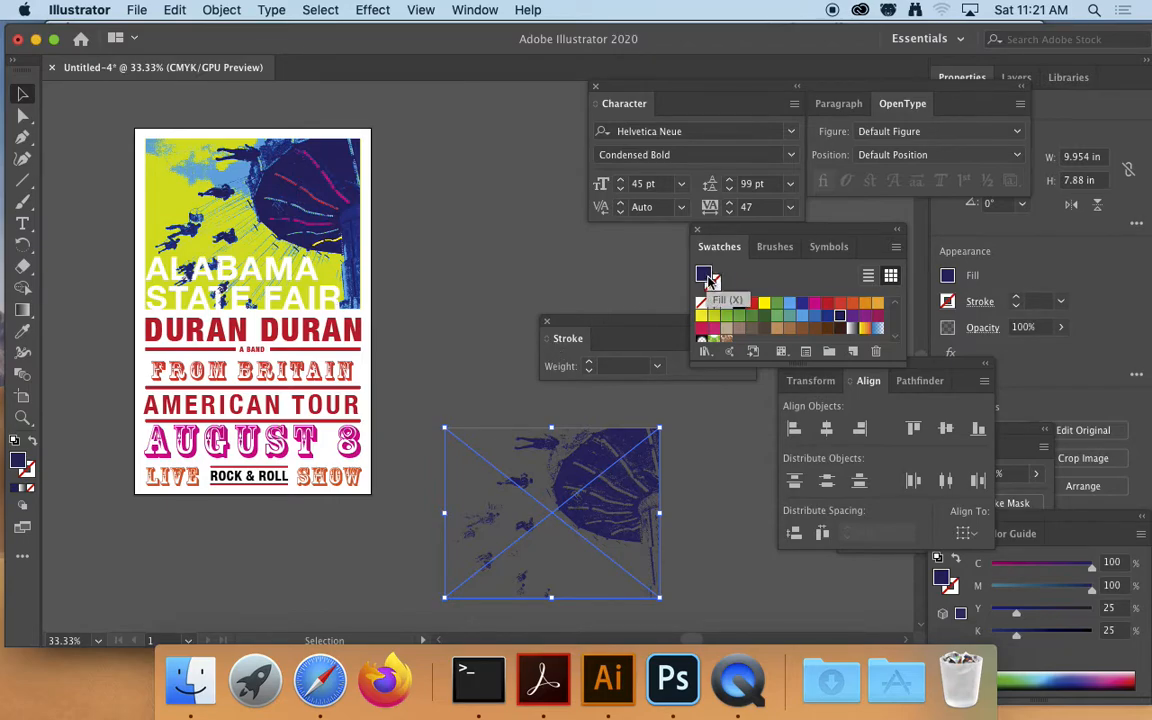
Fill the duplicated ride photo layer with white and move it over the type in the poster's lower right area
{"action": "left_click", "coordinate": [729, 308]}
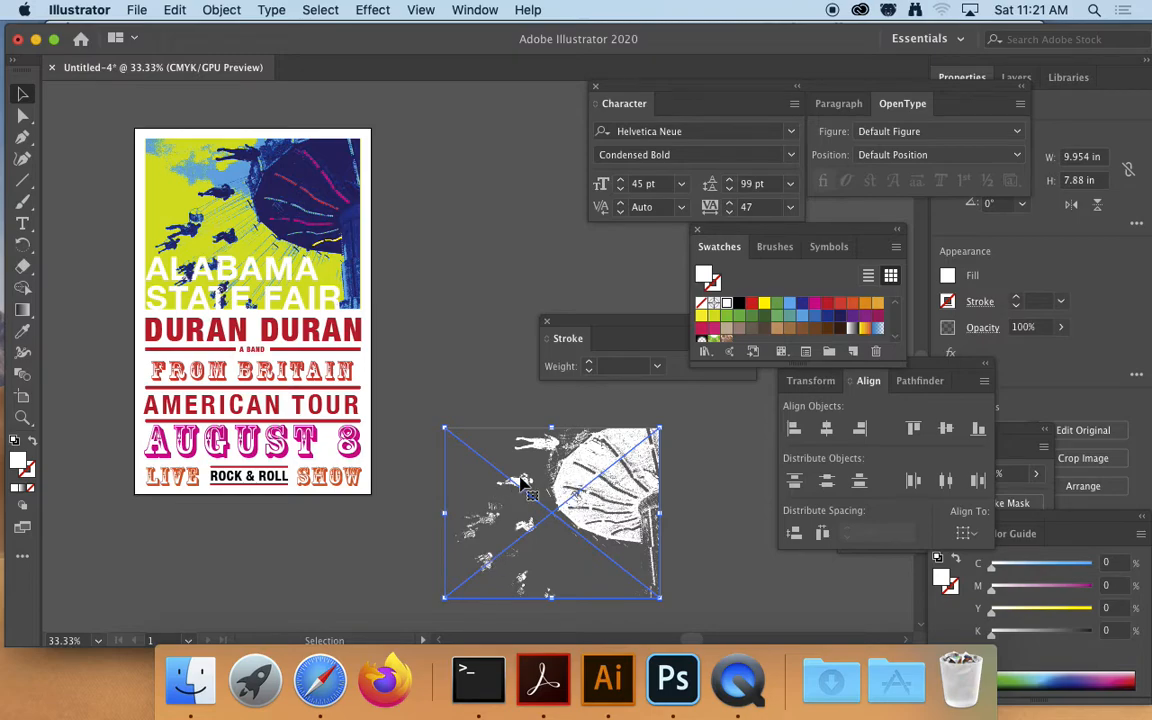
{"action": "left_click_drag", "start_coordinate": [613, 490], "coordinate": [437, 381]}
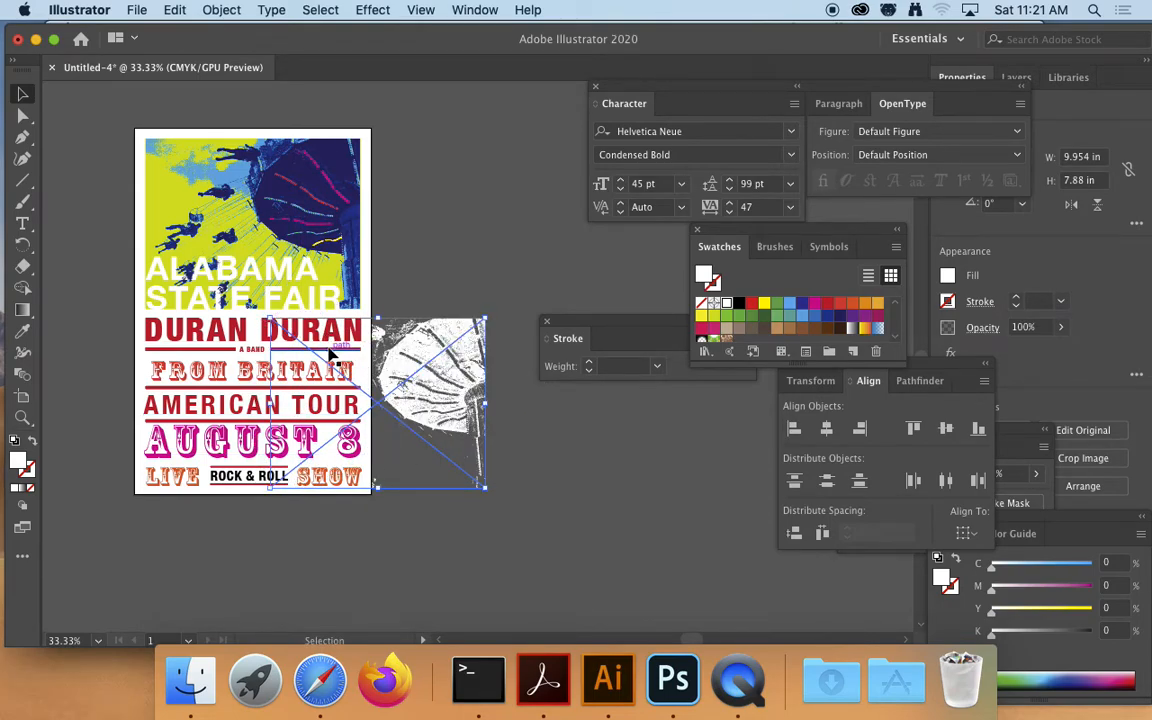
Bring the white ride image to the front so it overlaps the poster's type
{"action": "left_click", "coordinate": [222, 10]}
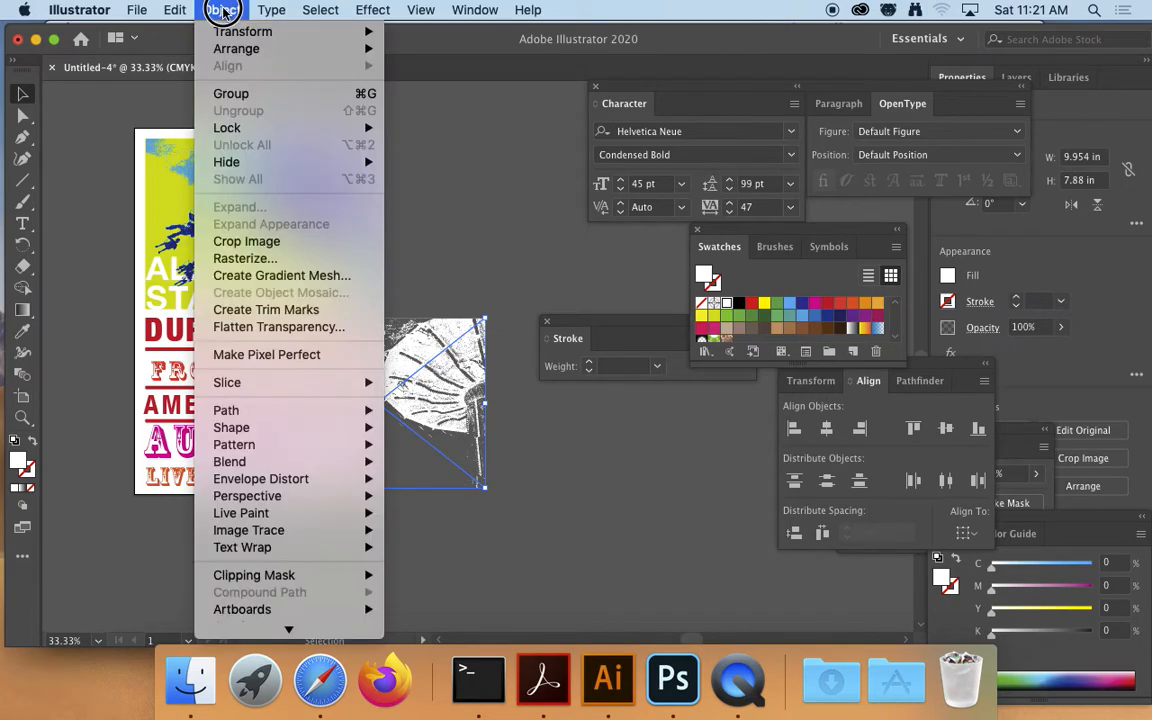
{"action": "mouse_move", "coordinate": [231, 48]}
{"action": "left_click", "coordinate": [440, 48]}
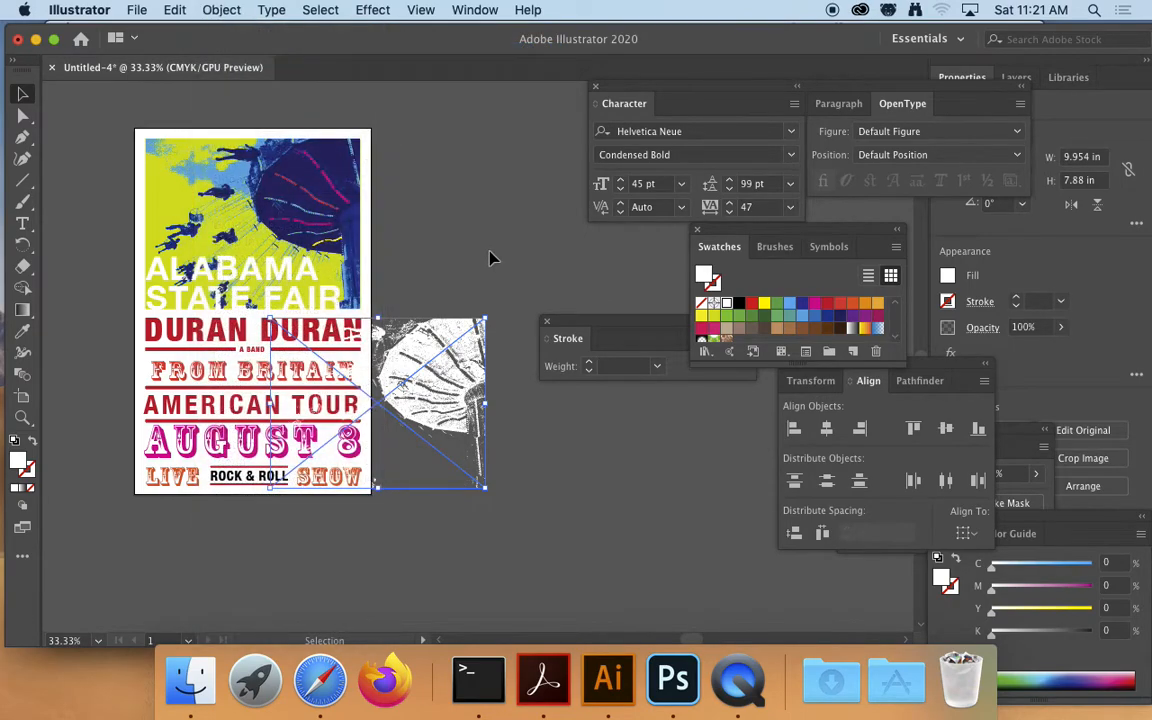
Nudge the white ride image slightly left and up over the ends of the type lines, and deselect it
{"action": "left_click", "coordinate": [22, 418]}
{"action": "left_click_drag", "start_coordinate": [117, 255], "coordinate": [258, 366]}
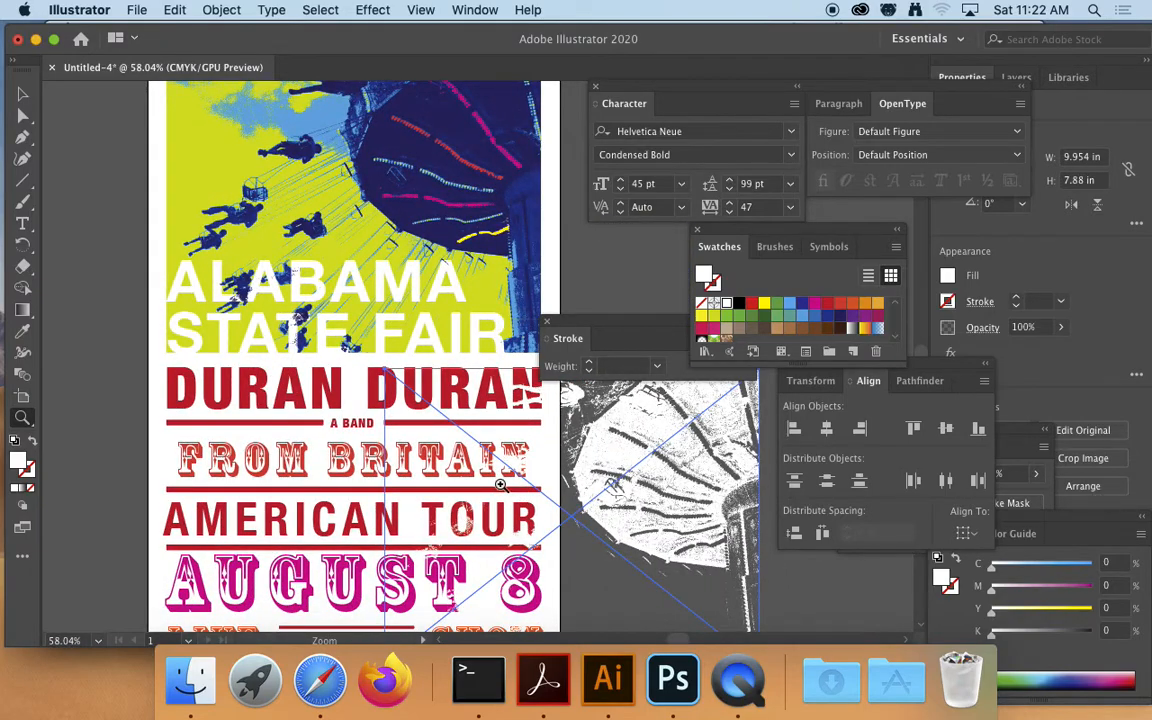
{"action": "left_click_drag", "start_coordinate": [504, 483], "coordinate": [378, 340]}
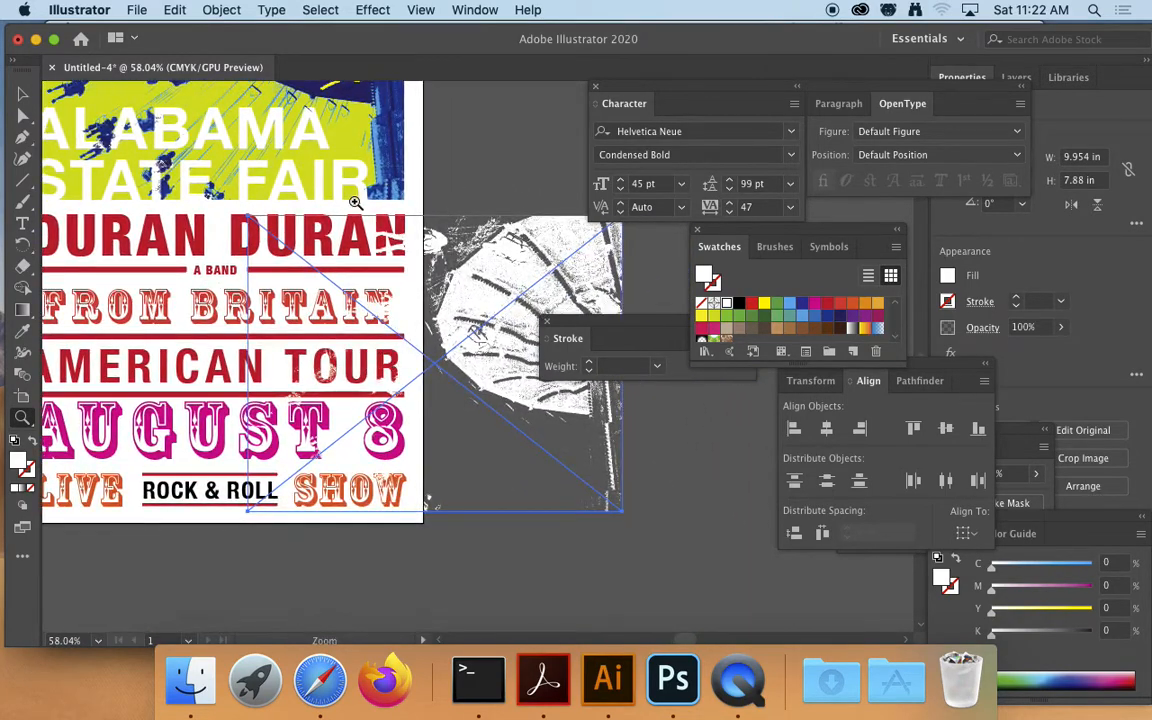
{"action": "left_click", "coordinate": [22, 93]}
{"action": "mouse_move", "coordinate": [463, 303]}
{"action": "left_mouse_down"}
{"action": "mouse_move", "coordinate": [453, 303]}
{"action": "mouse_move", "coordinate": [460, 327]}
{"action": "left_mouse_up"}
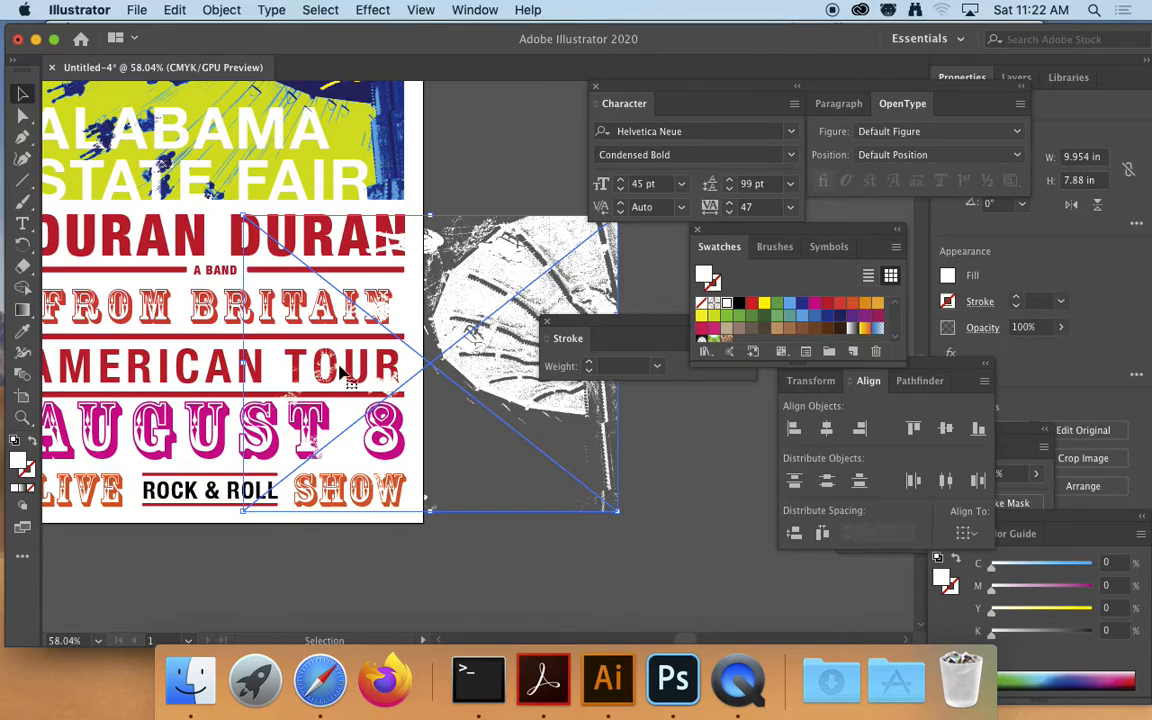
{"action": "left_click_drag", "start_coordinate": [451, 286], "coordinate": [445, 279]}
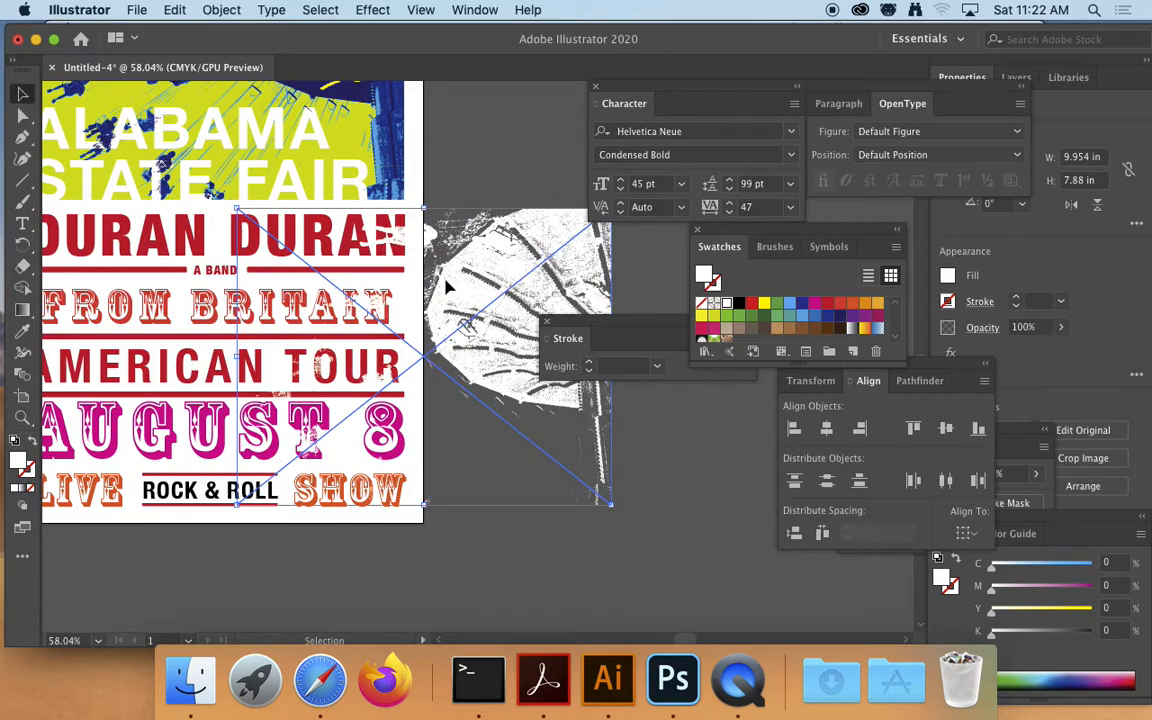
{"action": "left_click", "coordinate": [476, 154]}
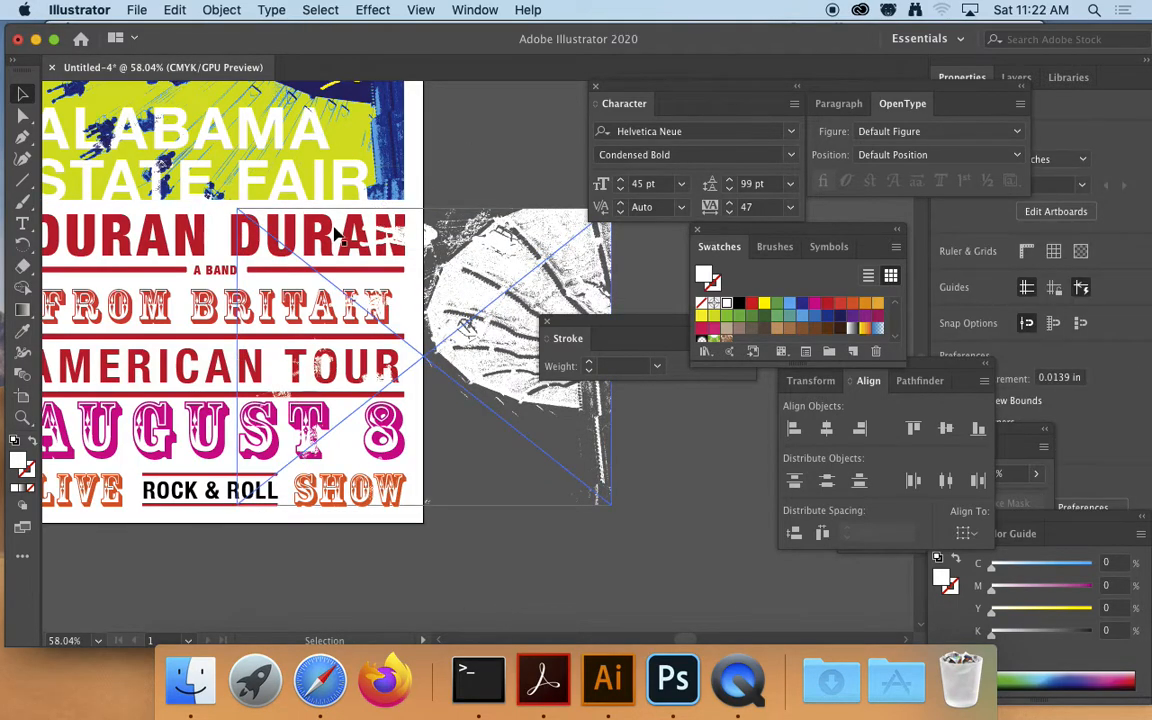
Move the Stroke panel off the artwork, clear of the white ride image
{"action": "left_click_drag", "start_coordinate": [292, 222], "coordinate": [408, 282]}
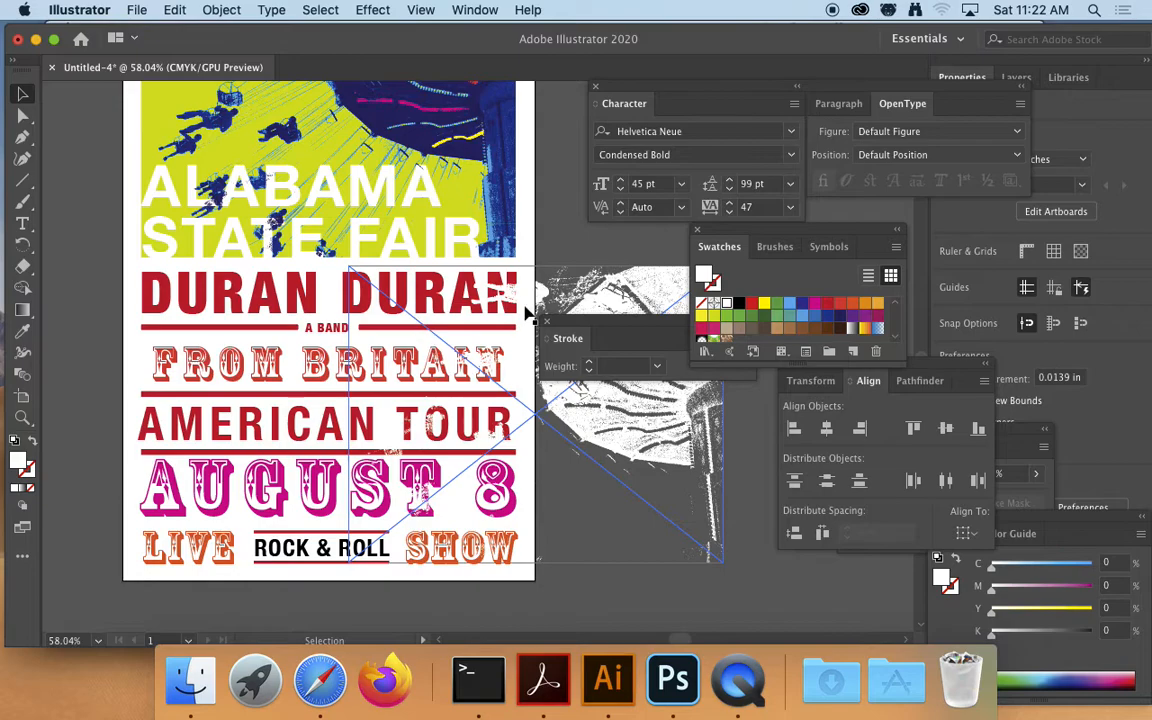
{"action": "left_click_drag", "start_coordinate": [584, 330], "coordinate": [868, 422]}
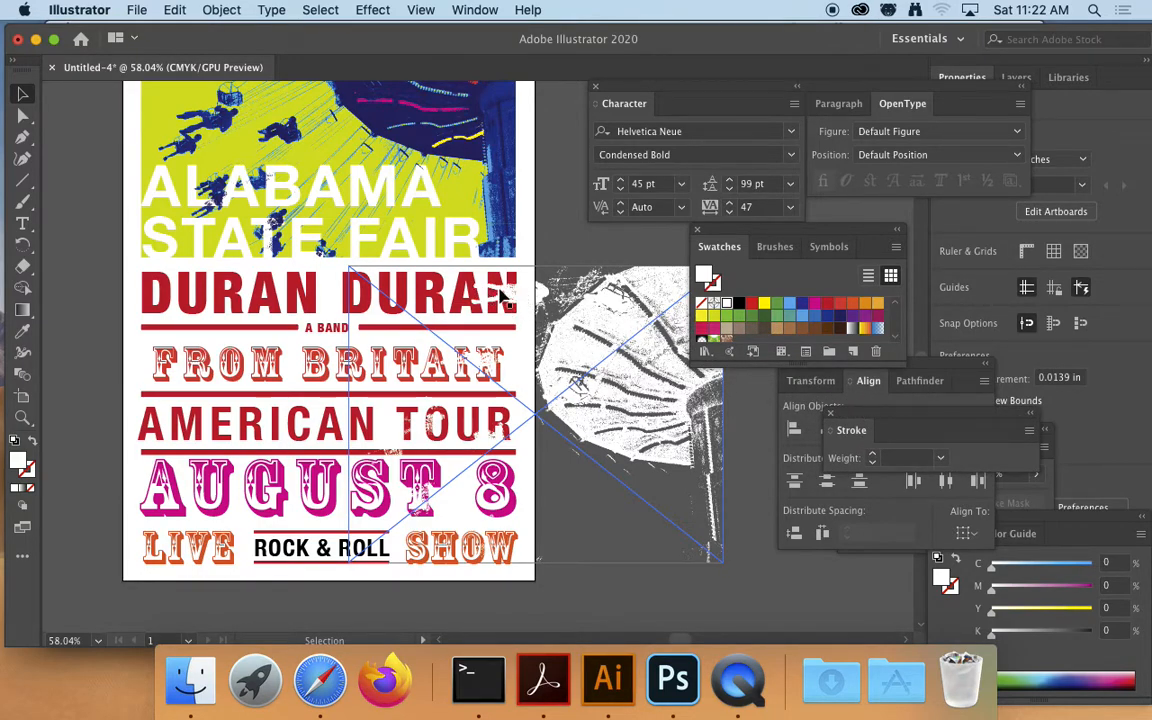
Bring the FROM BRITAIN text in front of the white ride image and deselect it
{"action": "left_click", "coordinate": [366, 212]}
{"action": "left_click", "coordinate": [237, 370]}
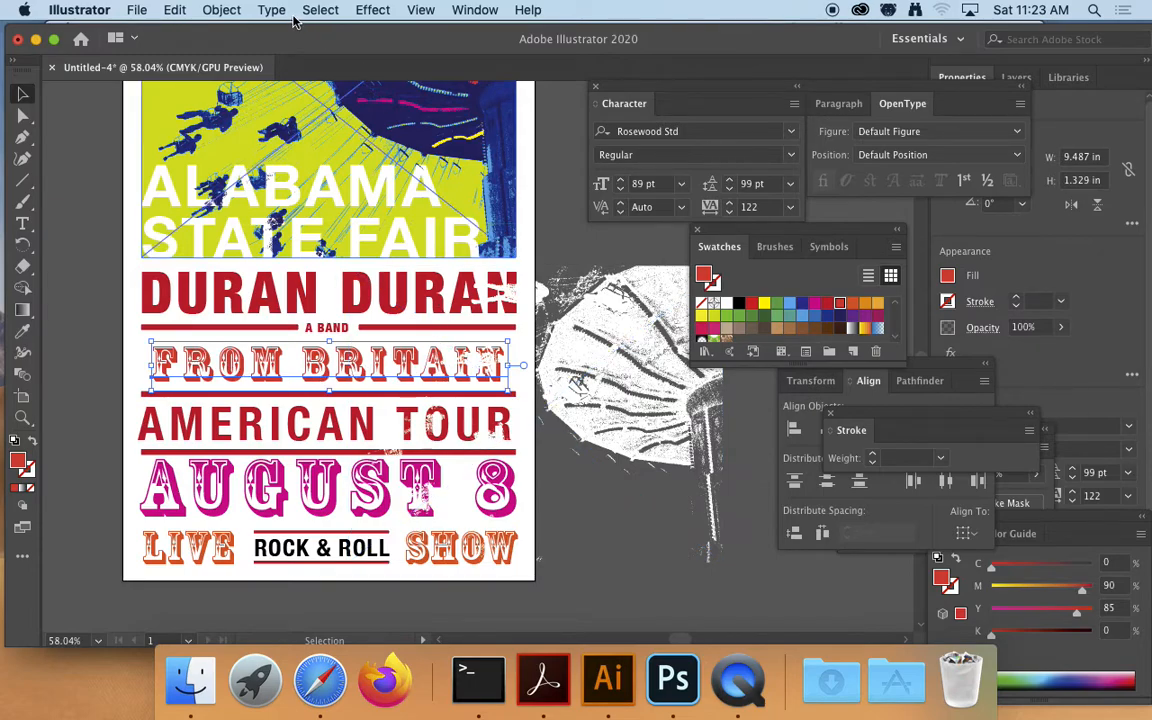
{"action": "left_click", "coordinate": [221, 10]}
{"action": "mouse_move", "coordinate": [330, 48]}
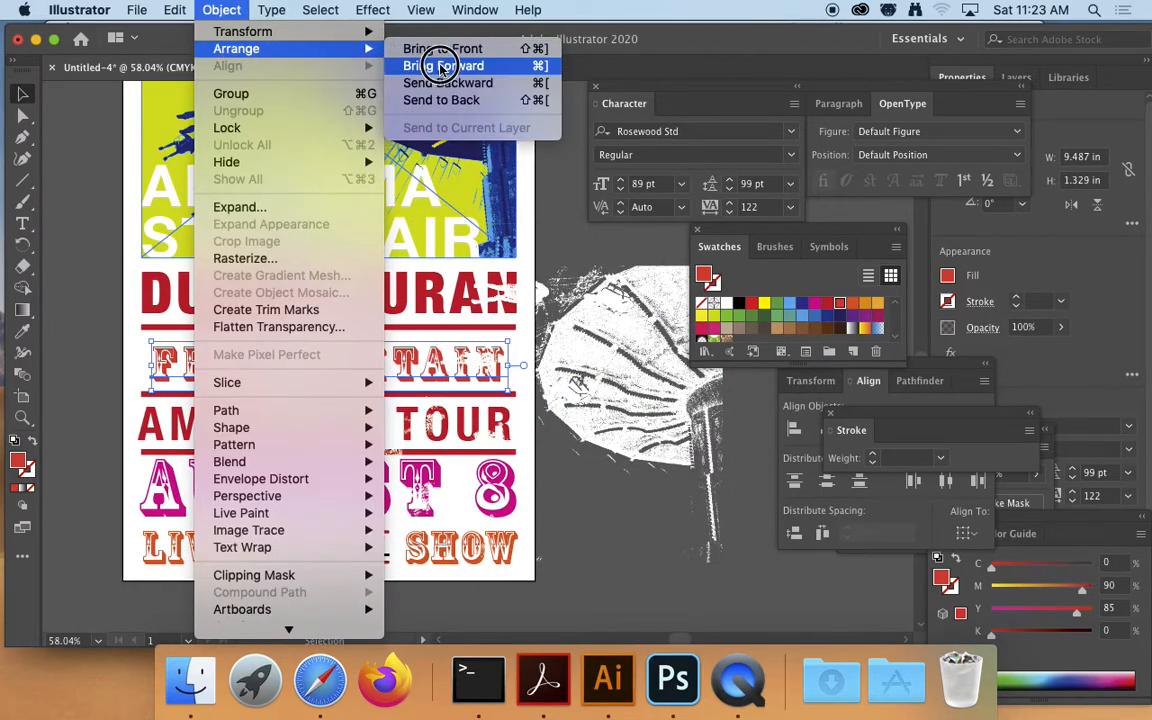
{"action": "left_click", "coordinate": [441, 50]}
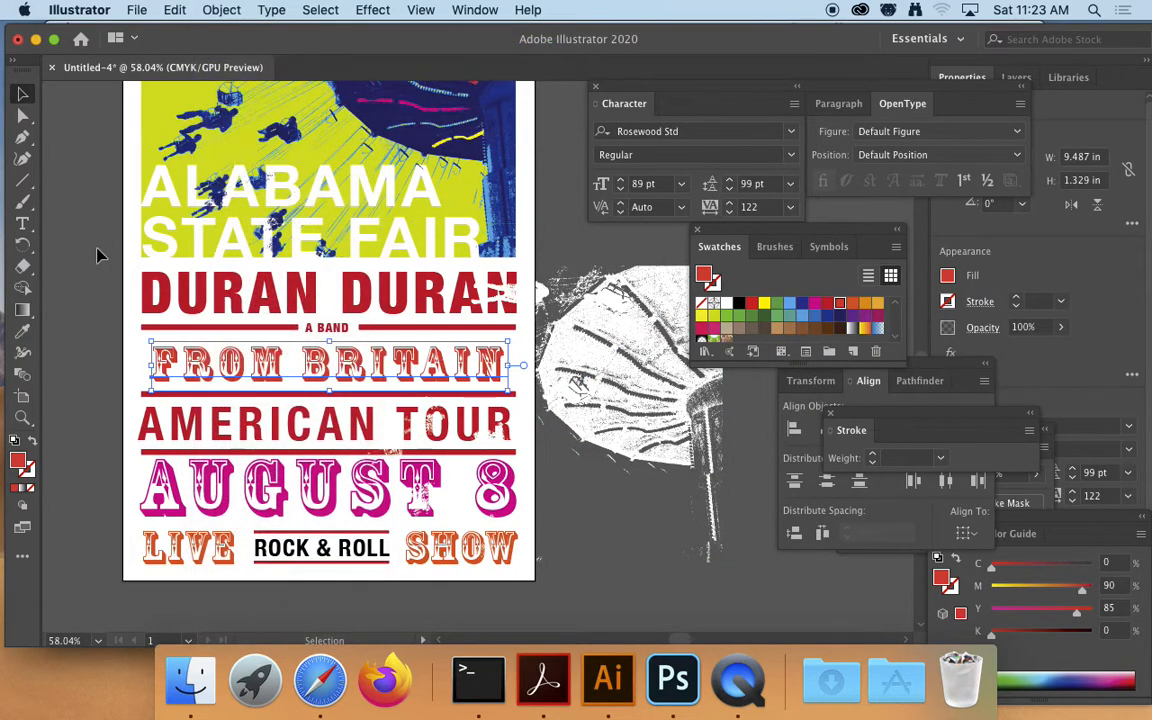
{"action": "left_click", "coordinate": [52, 270]}
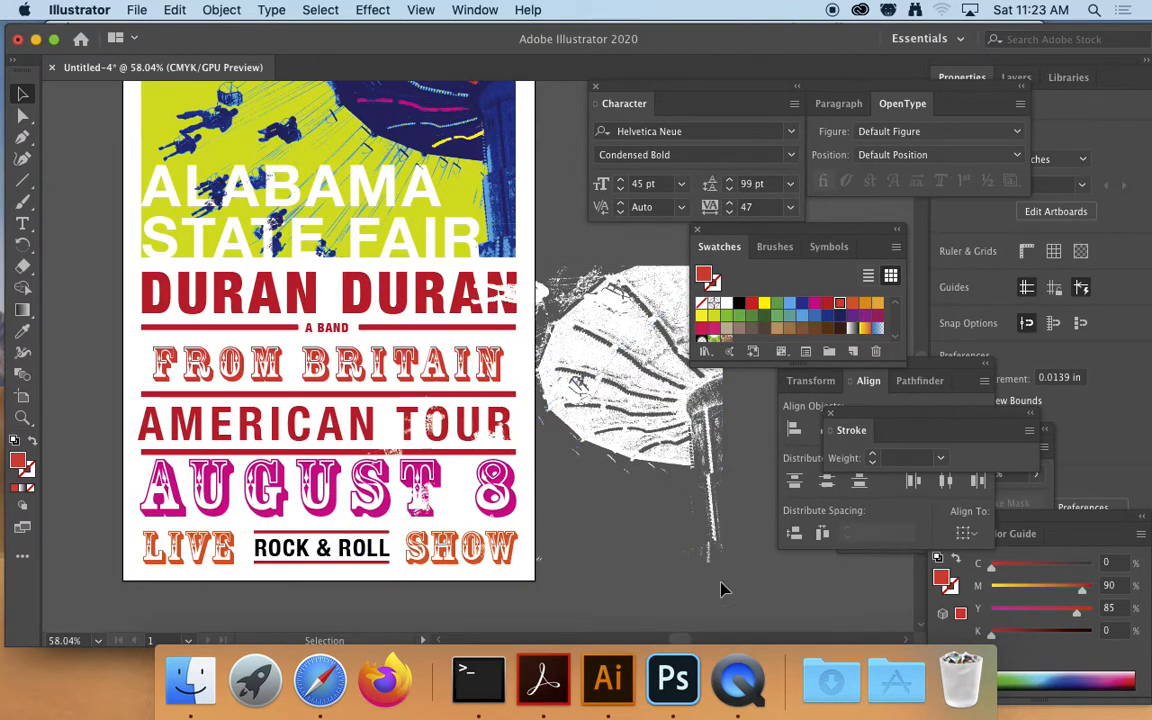
{"action": "key", "text": "super+0"}
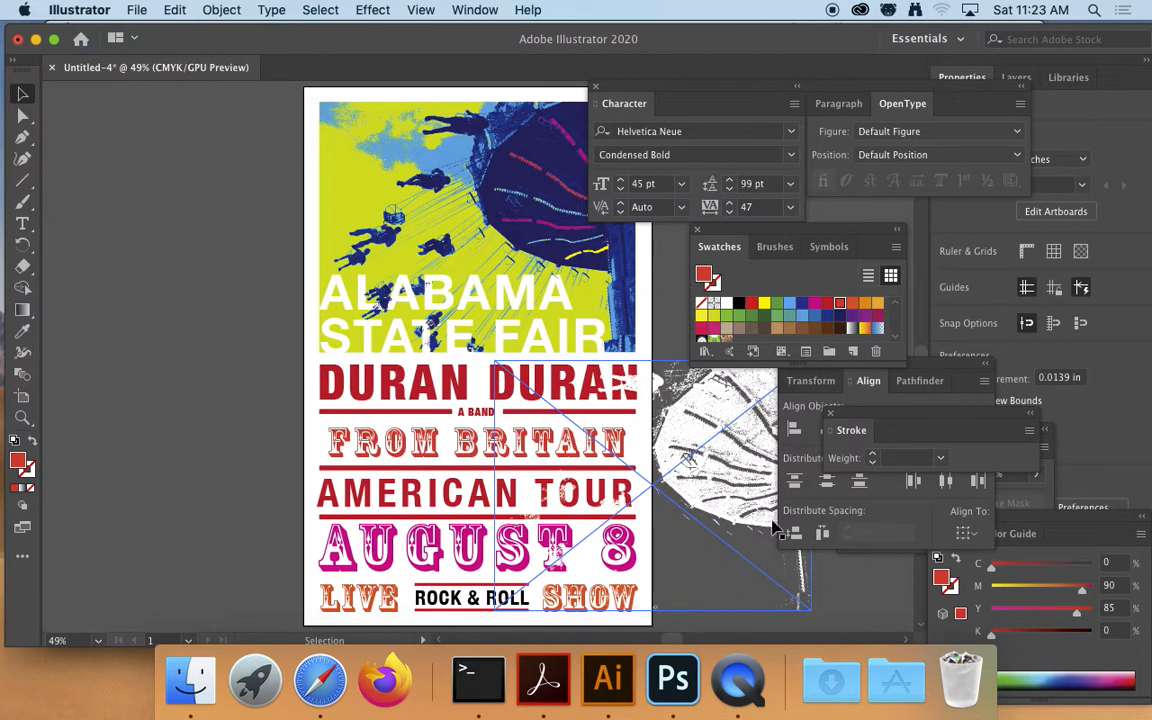
{"action": "left_click_drag", "start_coordinate": [449, 268], "coordinate": [323, 287]}
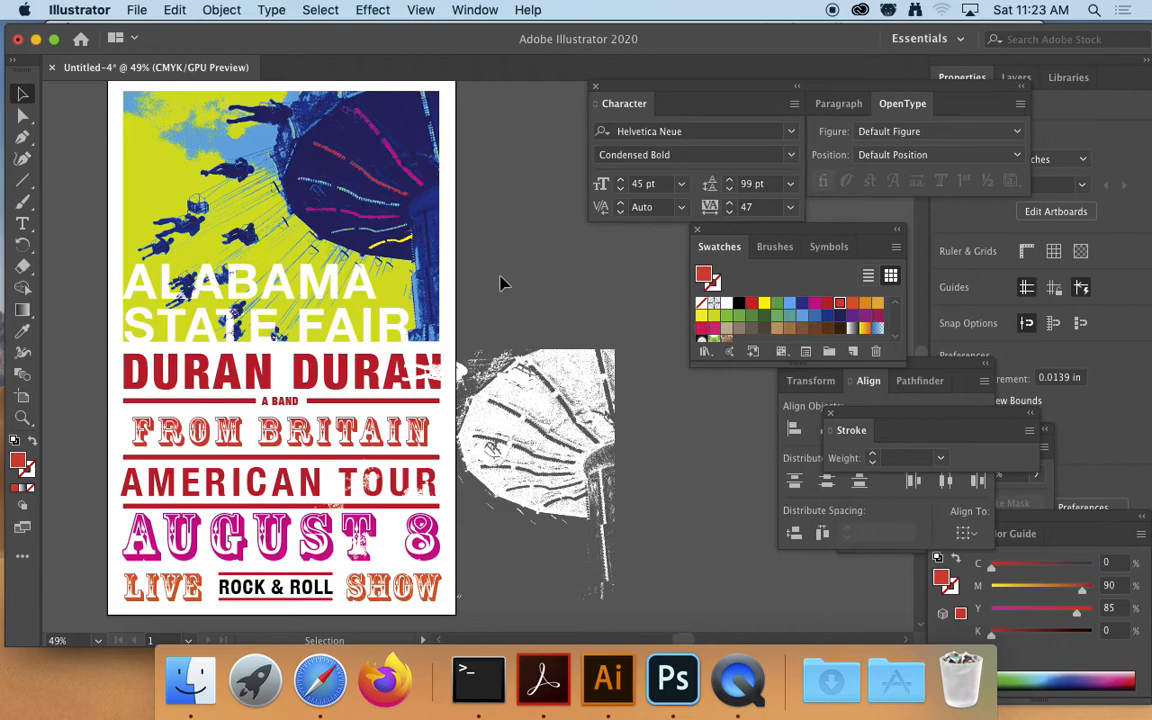